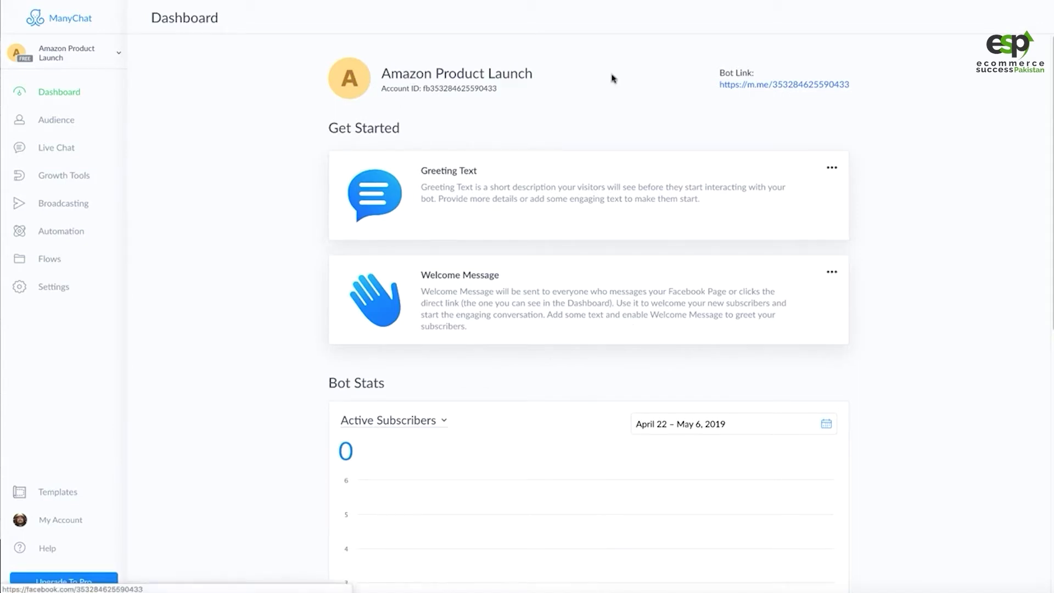
Highlight the 24-Hour Messaging Window heading, the Send API sentence and the one-extra-message rule
drag(612, 77, 307, 165)
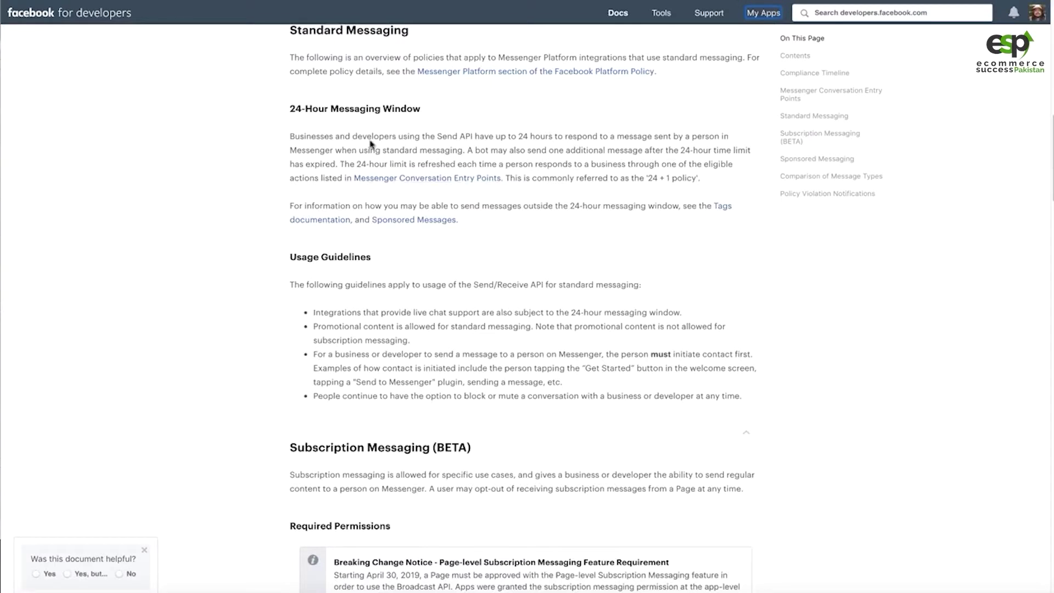
drag(290, 108, 375, 109)
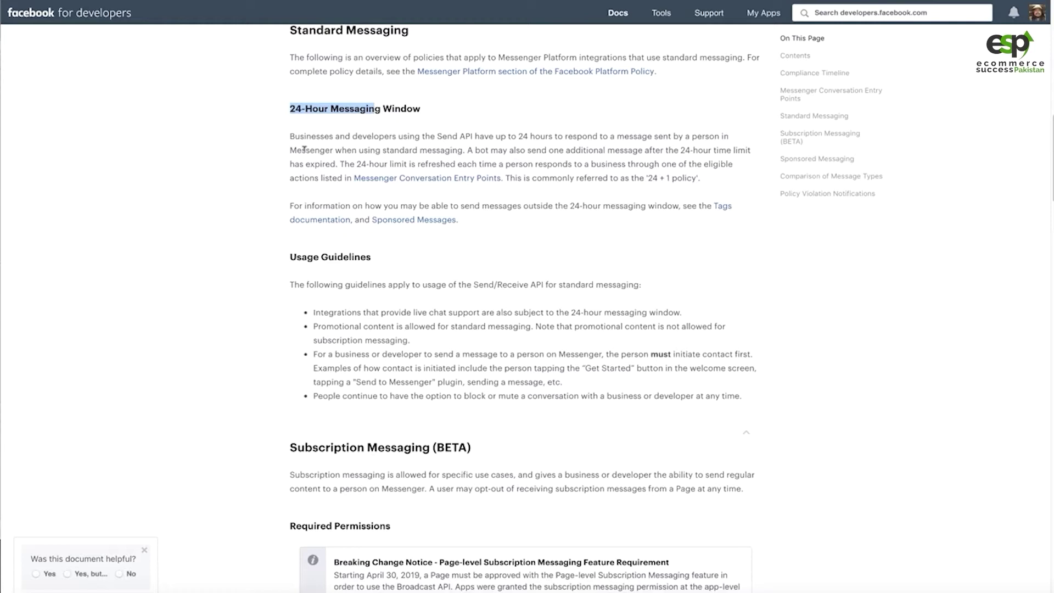
click(292, 177)
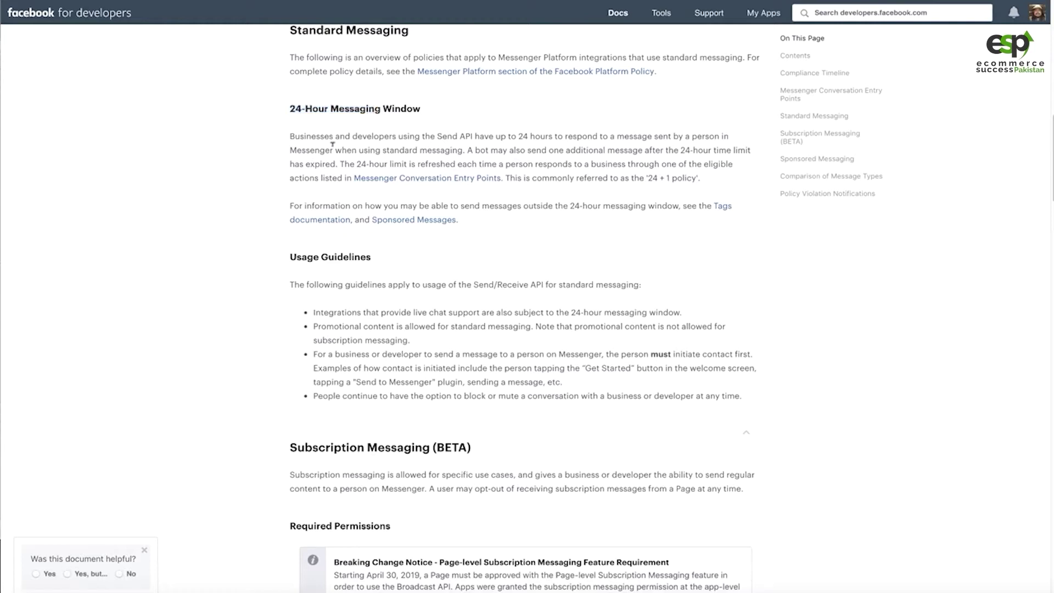
drag(321, 136, 364, 136)
drag(452, 136, 518, 136)
drag(476, 150, 531, 163)
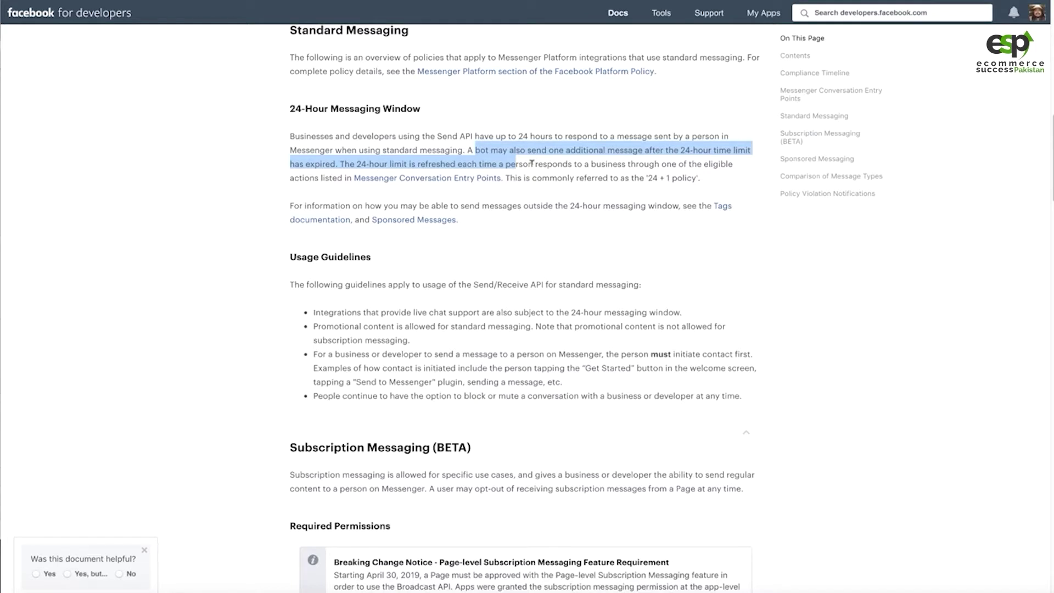
Highlight the sentence saying the 24-hour limit is refreshed, then scroll through the policy page
click(516, 172)
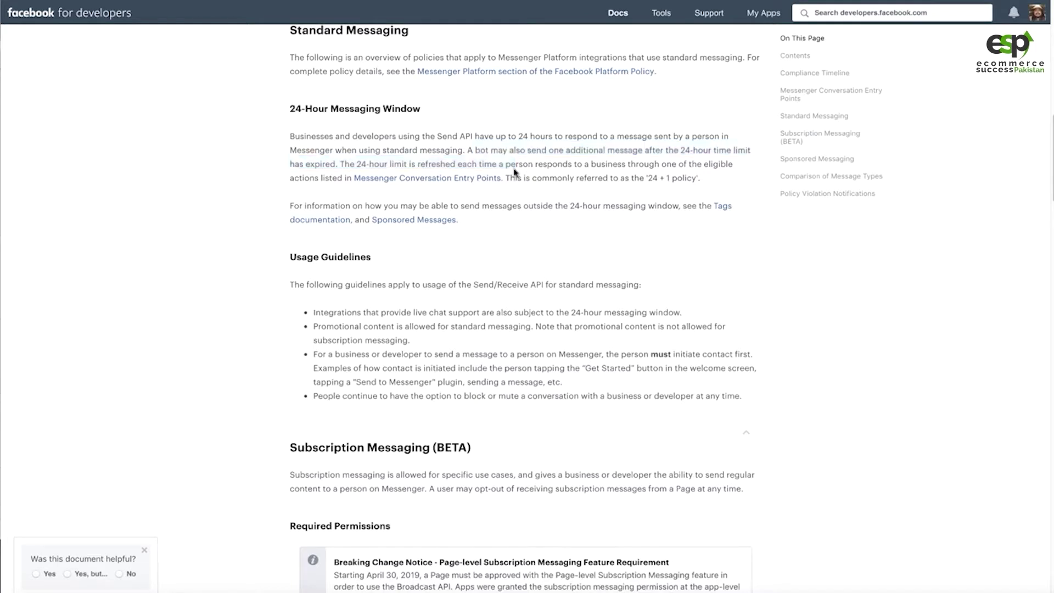
drag(381, 163, 450, 163)
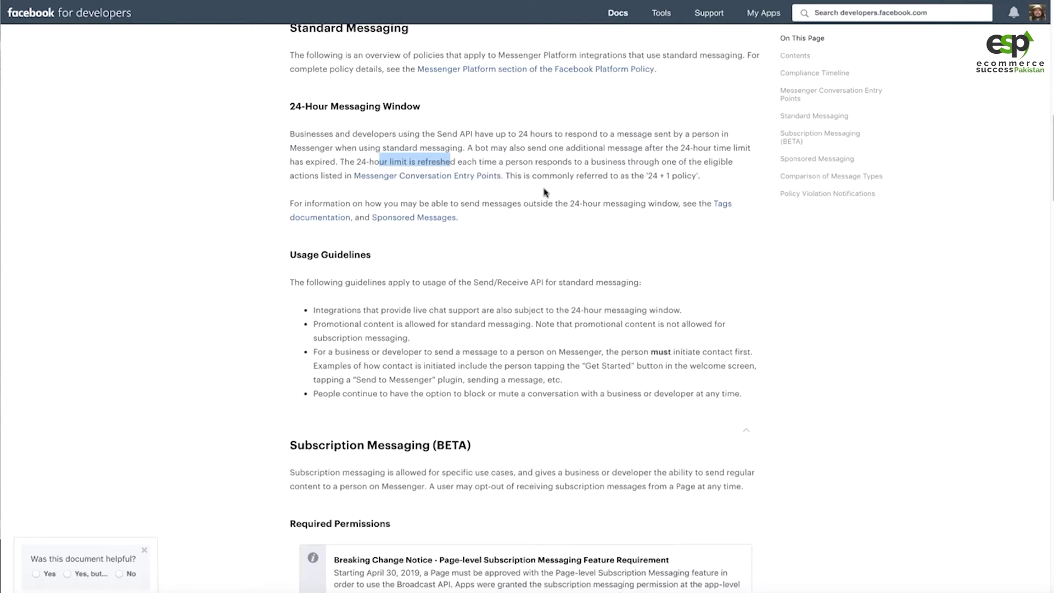
scroll(546, 198, up, 1)
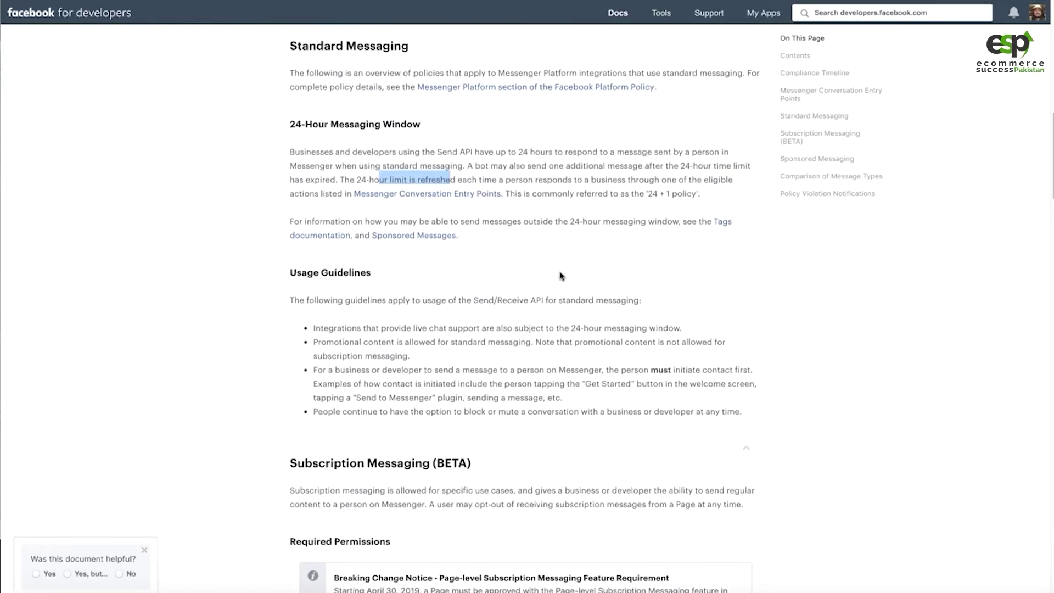
scroll(550, 282, up, 2)
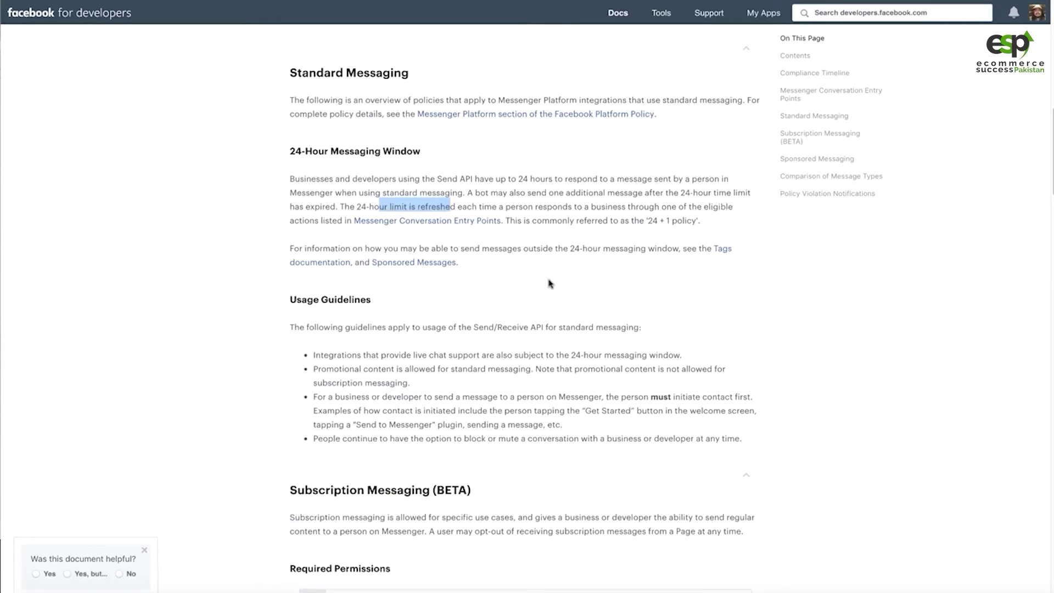
scroll(550, 283, down, 10)
scroll(549, 247, up, 20)
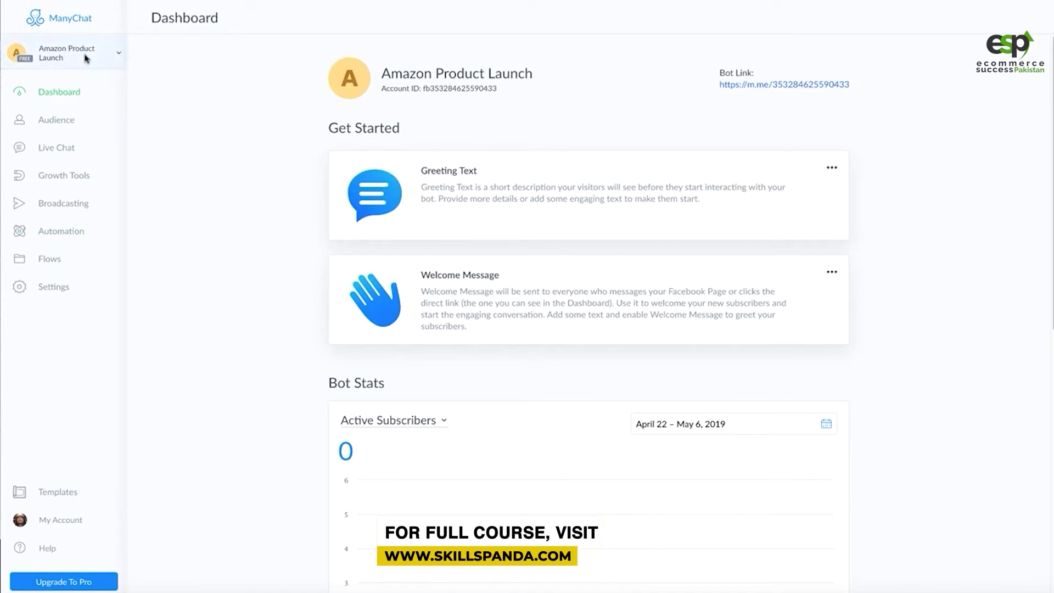
In Settings, set the Greeting Text to 'Thank you for your interest. Please click Get Started button below.' and save it
click(50, 292)
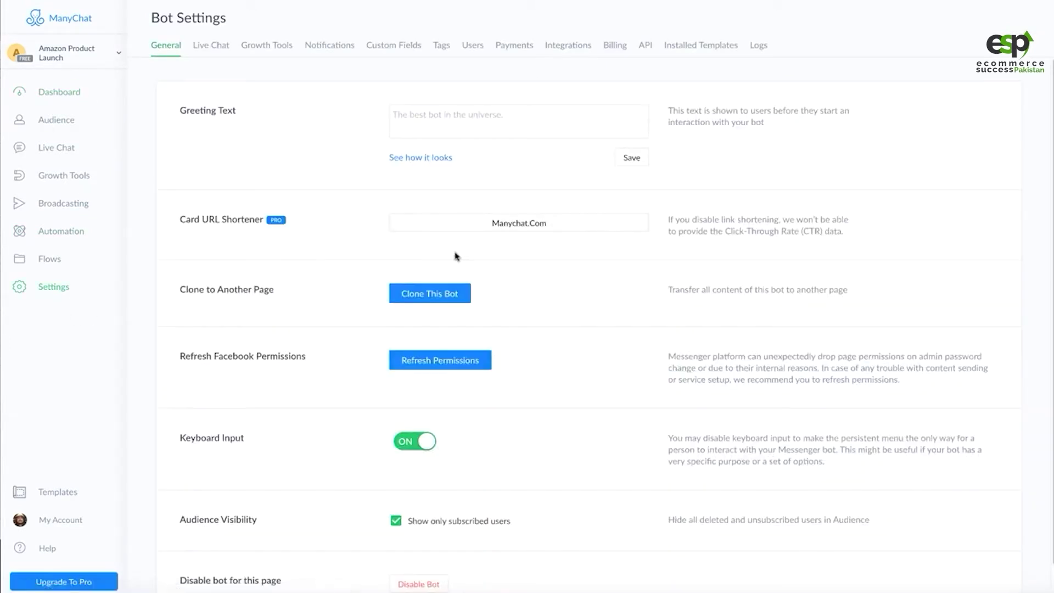
click(416, 111)
drag(184, 109, 235, 115)
click(457, 122)
text(Thank you for your interest. Please click Get Started button below.)
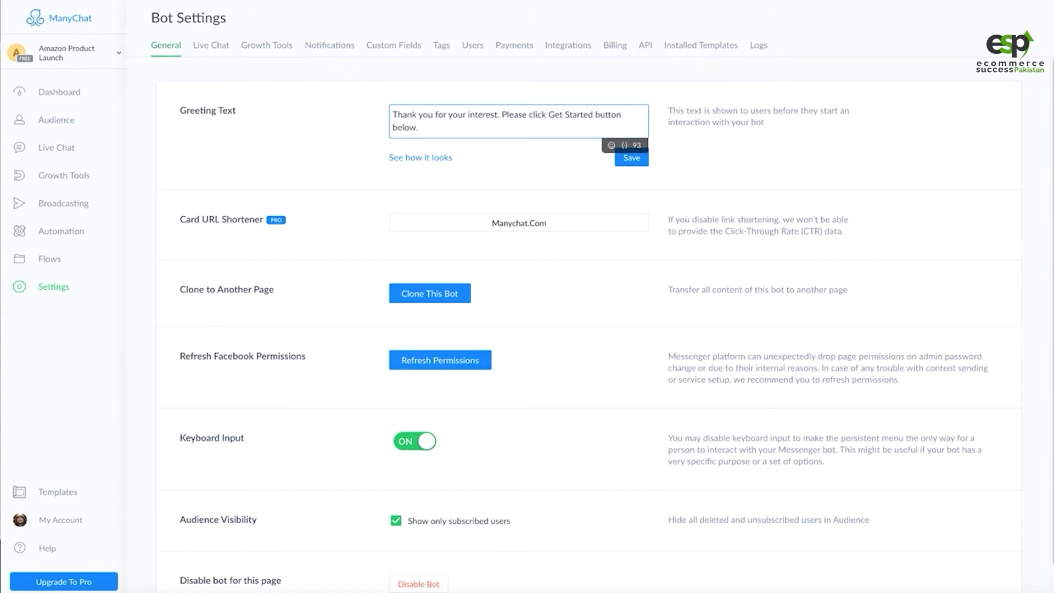
click(645, 160)
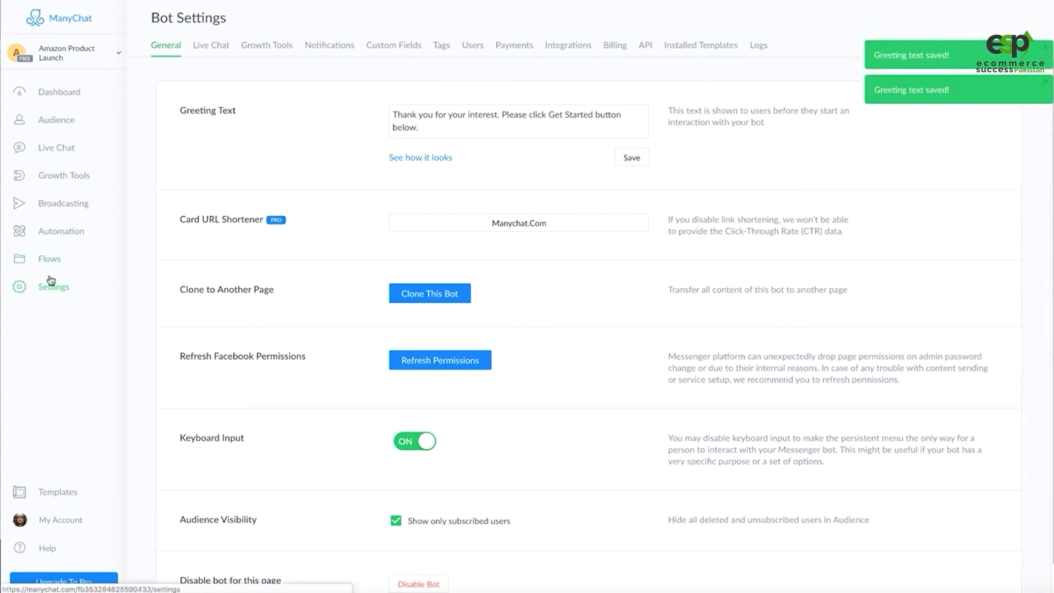
Browse Flows, Automation and Welcome Message, ending on the Default Reply automation
click(50, 260)
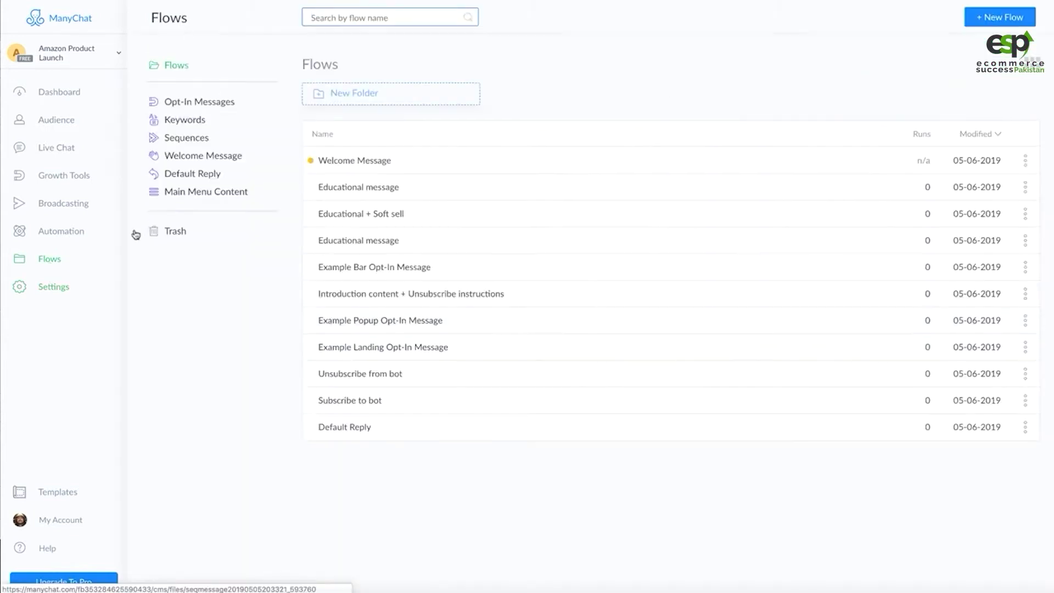
click(82, 231)
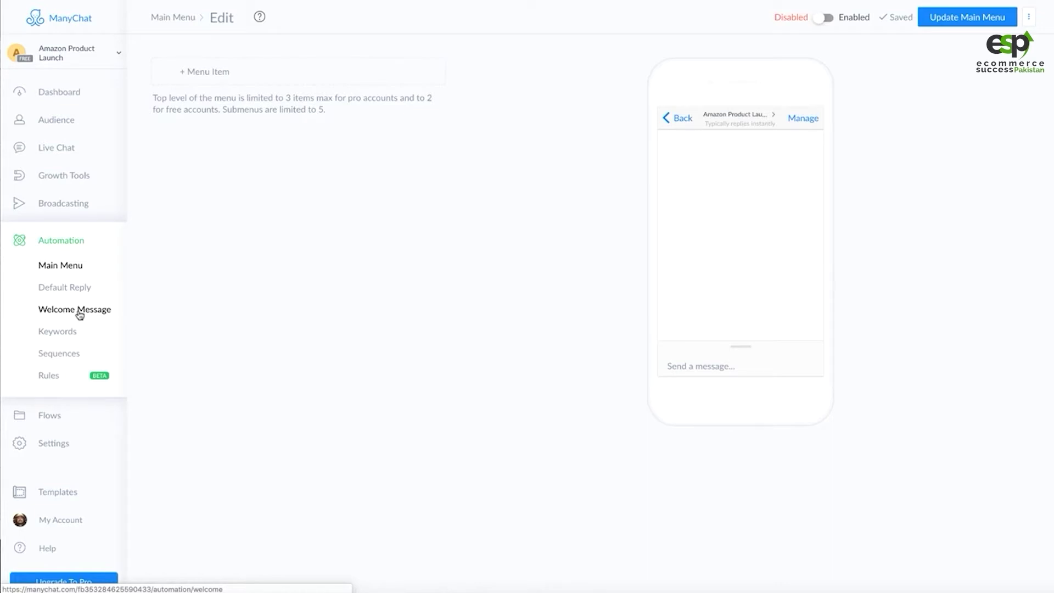
click(80, 314)
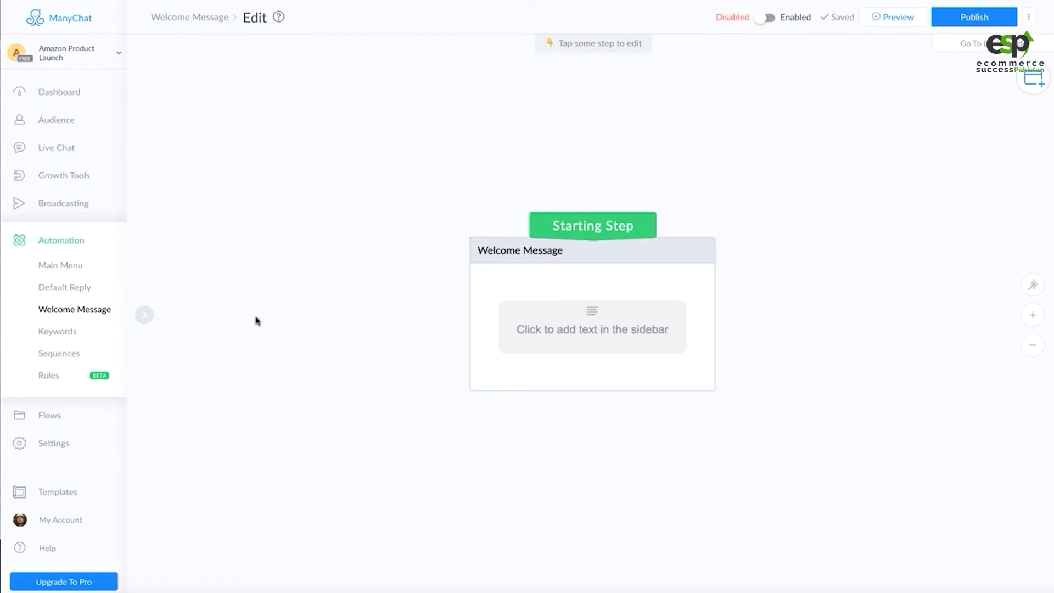
click(82, 289)
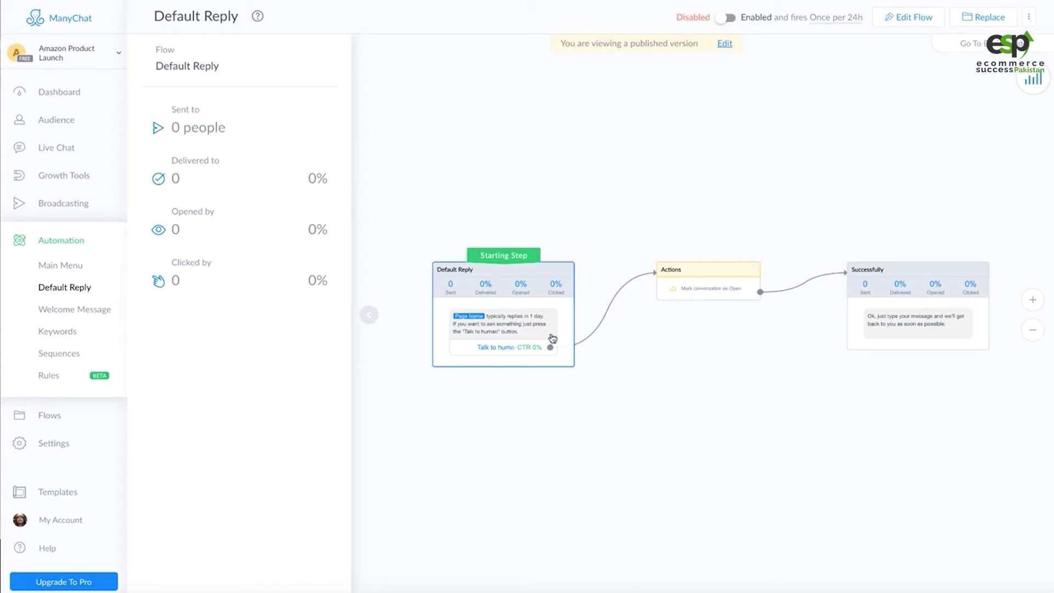
Pan to the Default Reply's Actions step and inspect its Mark conversation as Open action
scroll(537, 330, up, 2)
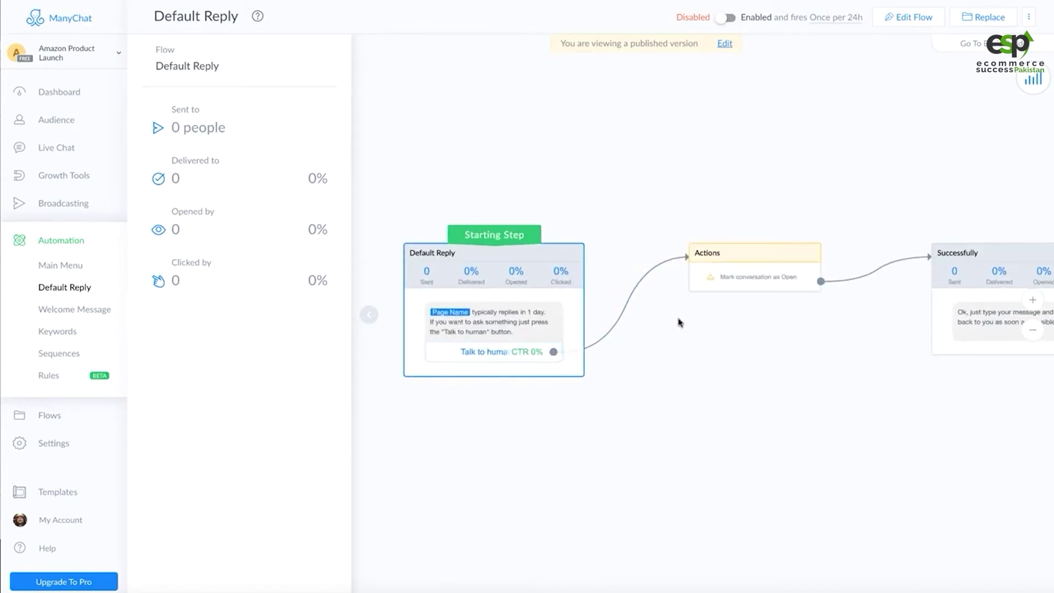
drag(765, 385, 630, 417)
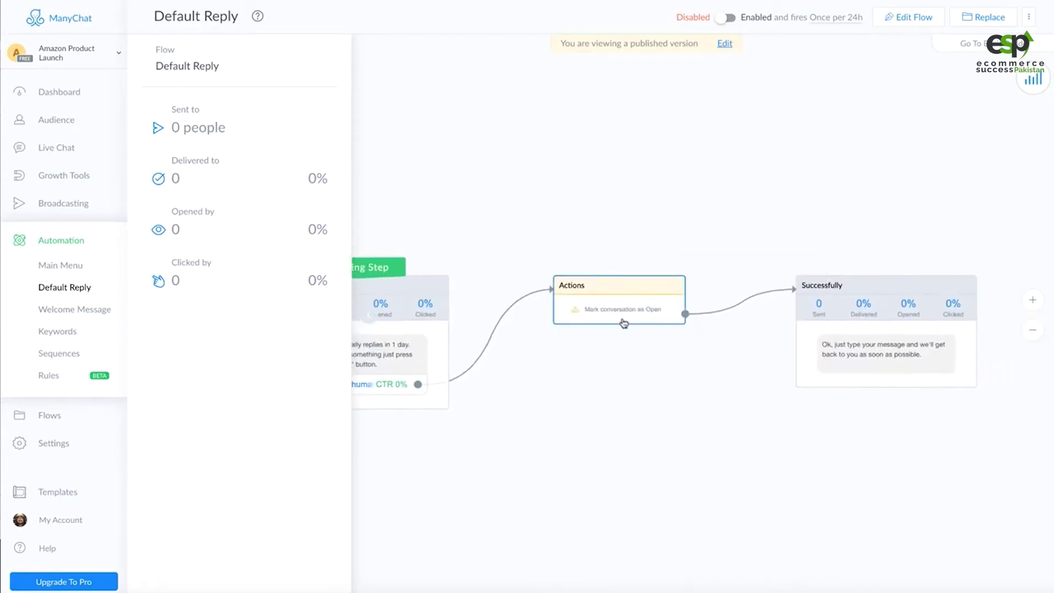
click(599, 306)
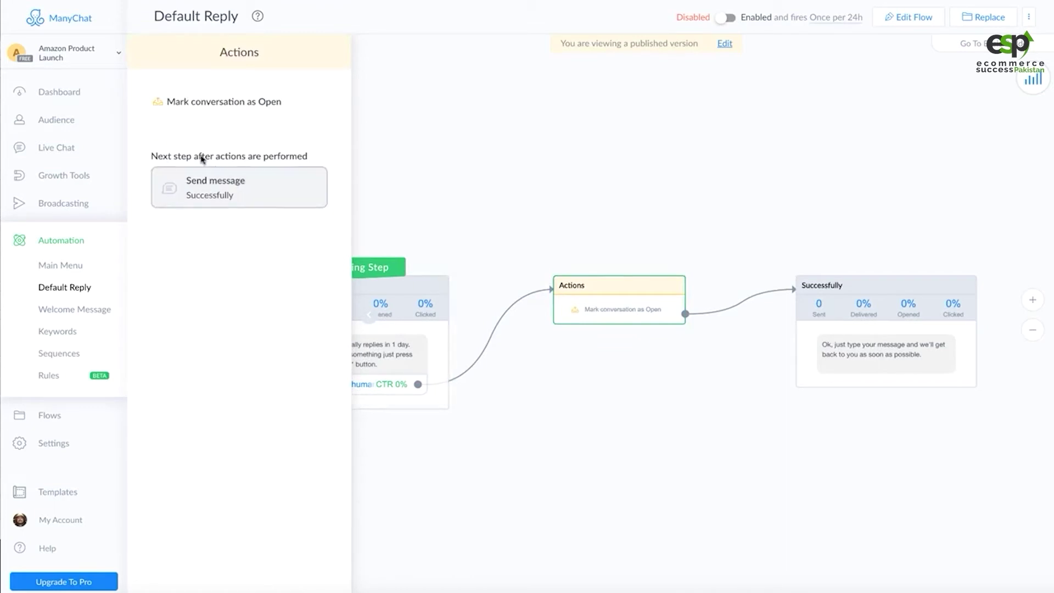
drag(176, 101, 271, 103)
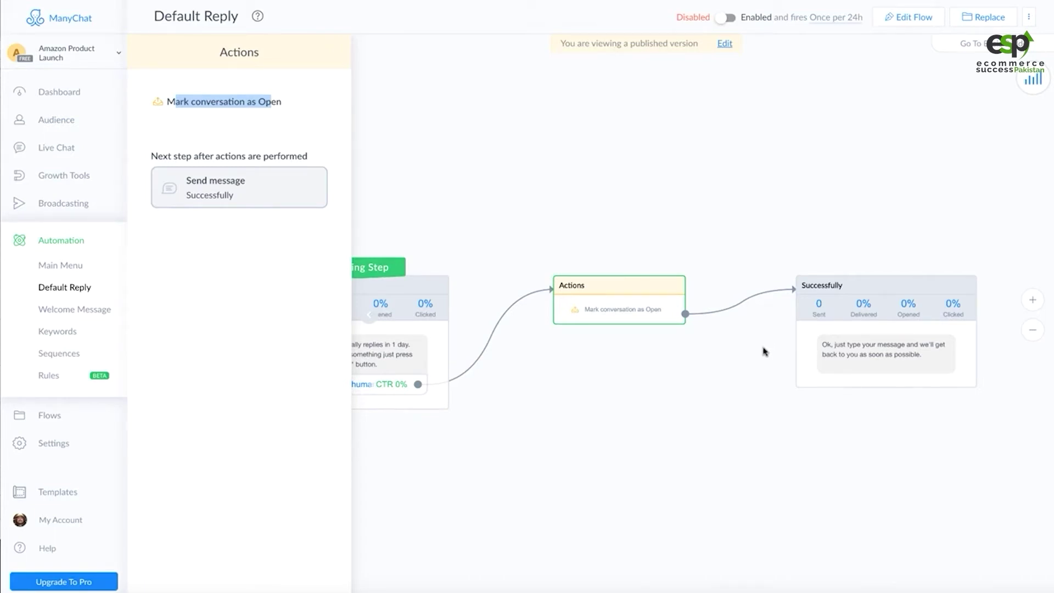
Open the Welcome Message automation in its editor
scroll(694, 419, left, 3)
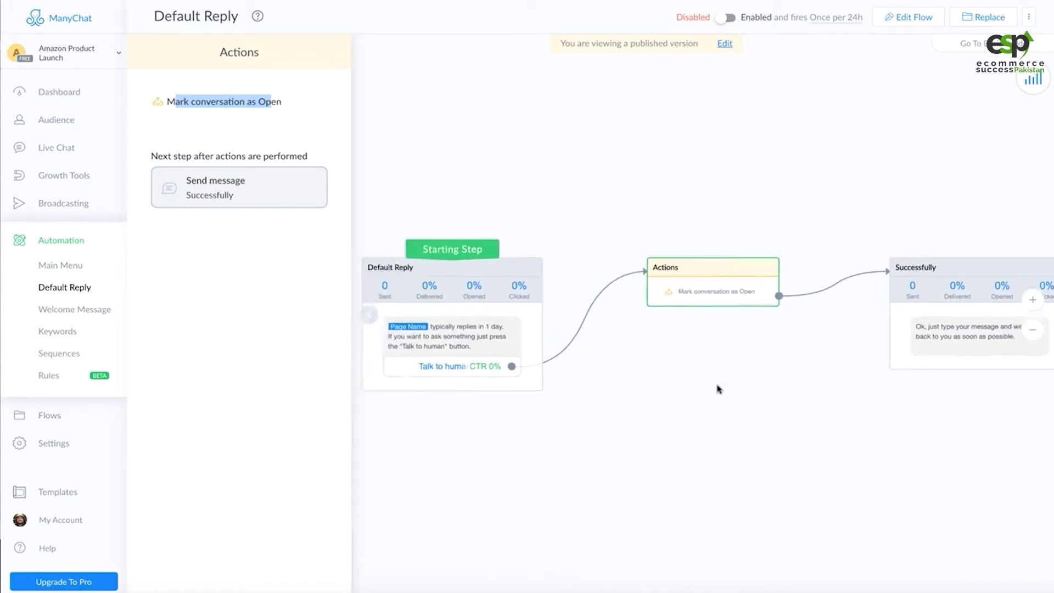
scroll(743, 362, left, 2)
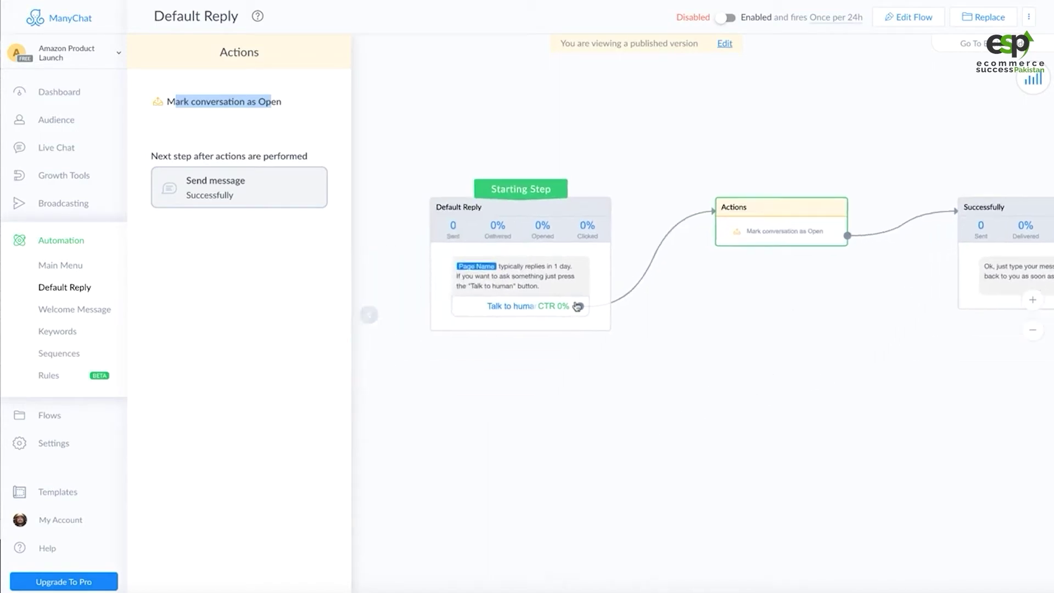
click(66, 313)
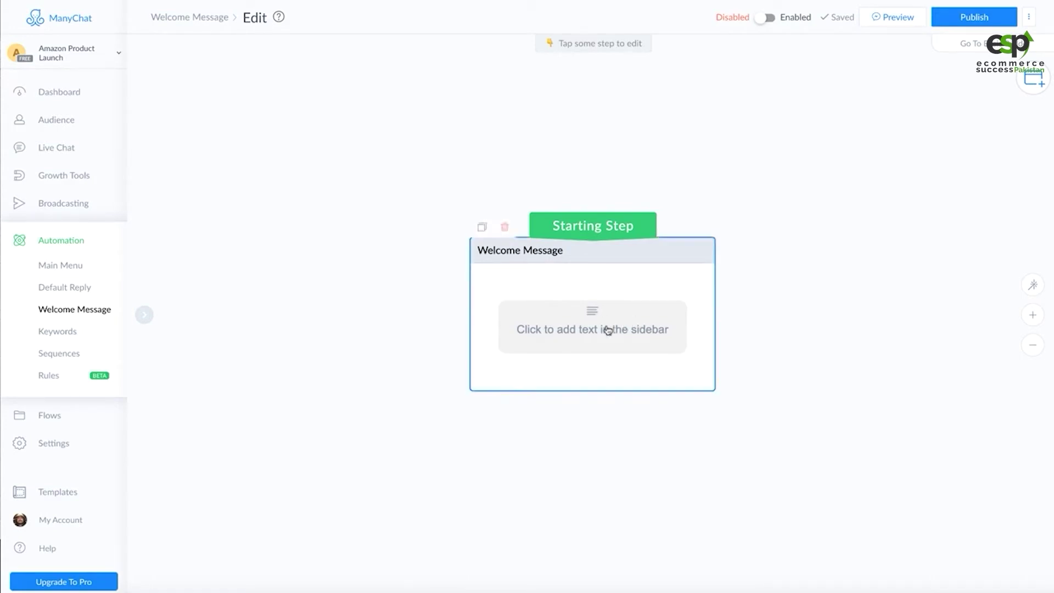
Write 'Thank you for joining us on this Launch Campaign. We are offering a 100% free Product on Amazon.com'
click(567, 334)
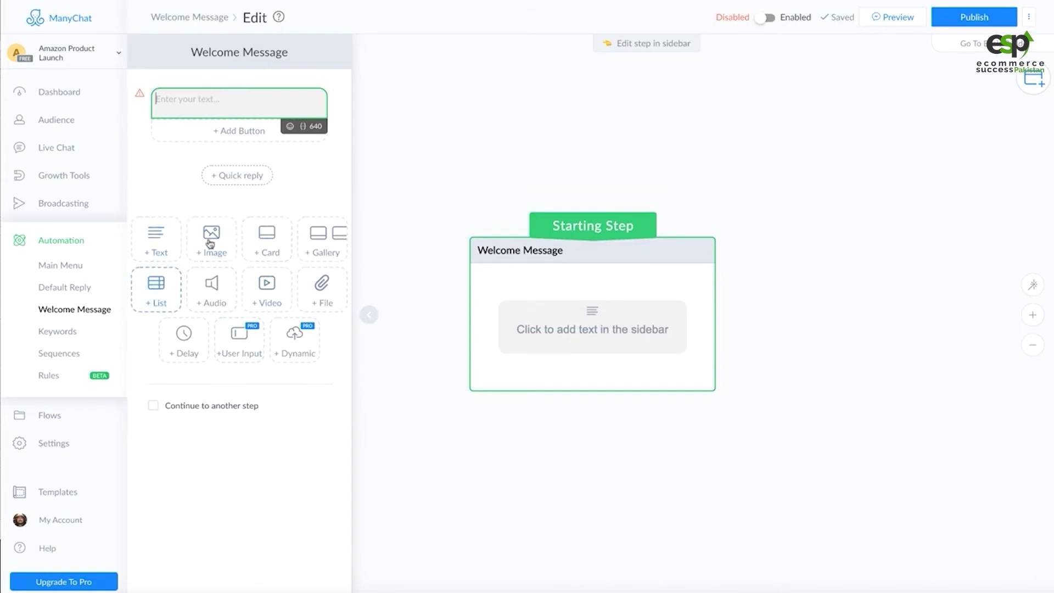
click(239, 122)
text(Thank you for joining us on this )
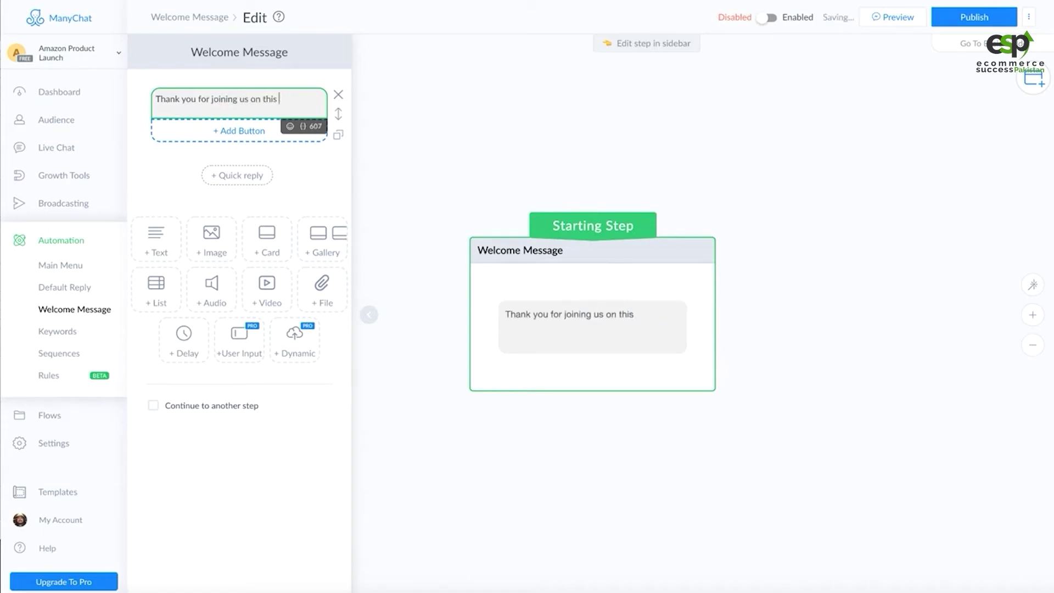
text(Launch Campaign.)
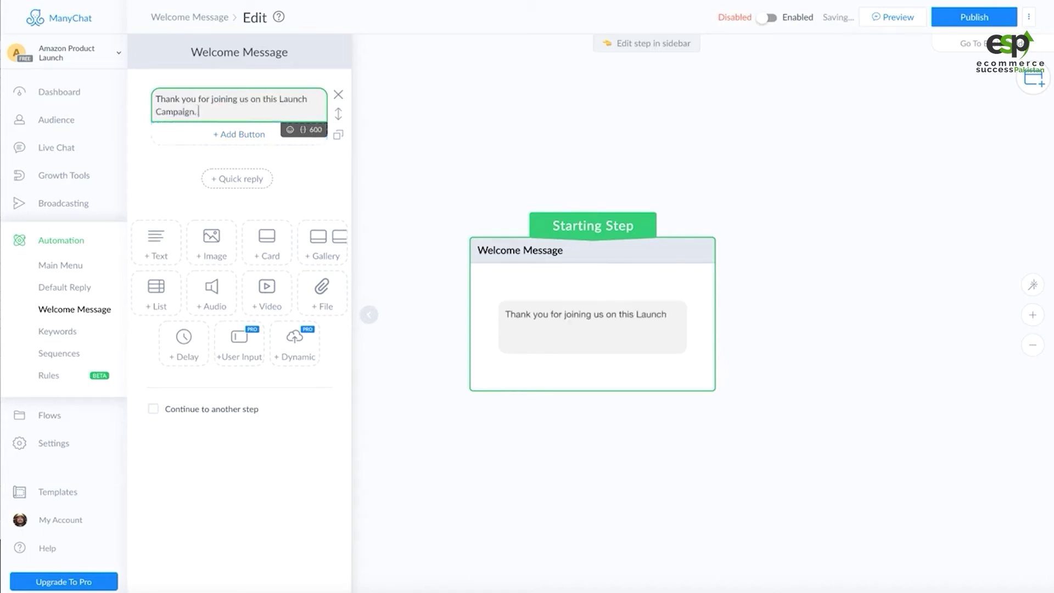
text( Please)
key(BackSpace)
key(BackSpace)
key(BackSpace)
key(BackSpace)
key(BackSpace)
key(BackSpace)
key(BackSpace)
text(We are offering)
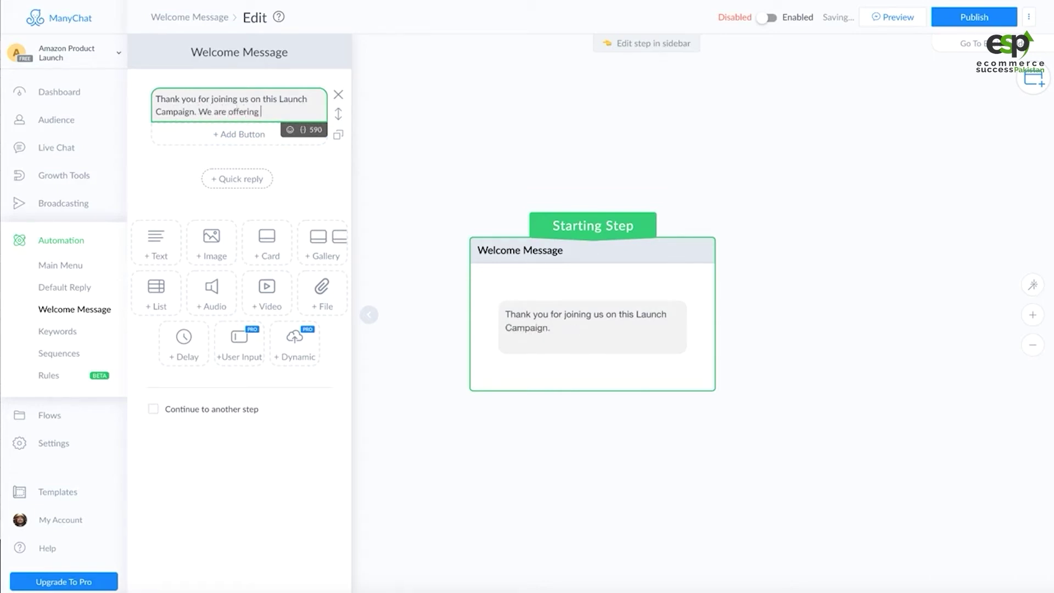
text( a completel)
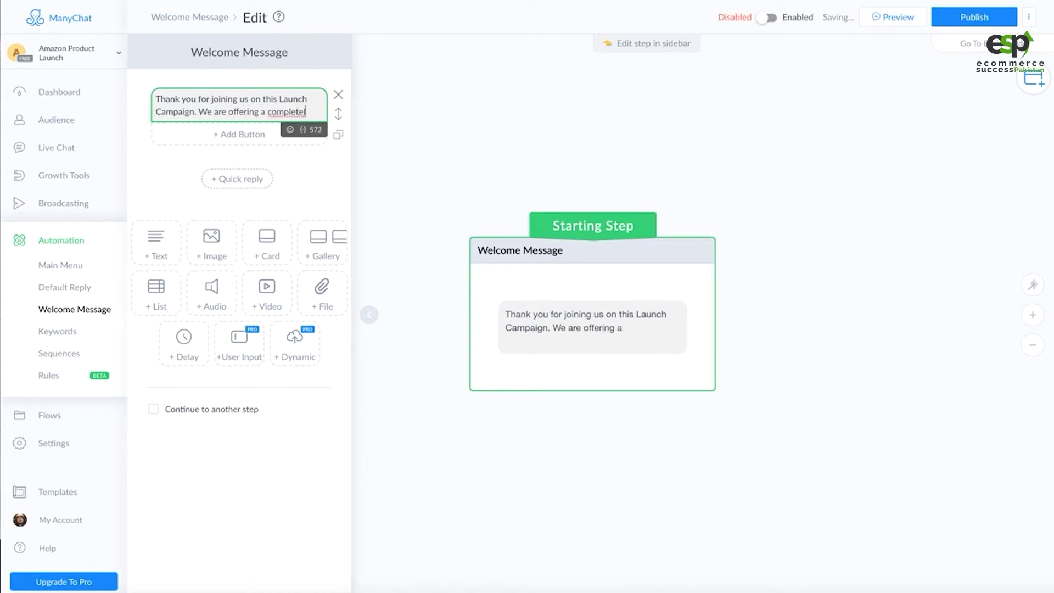
key(ctrl+BackSpace)
text(100% free P)
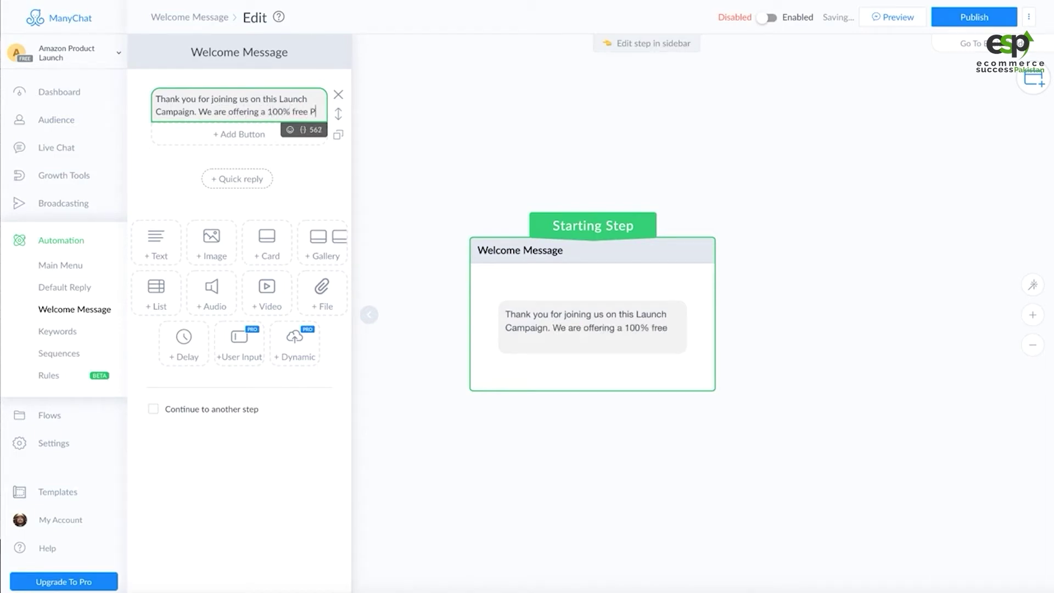
text(roduct on Amazon.)
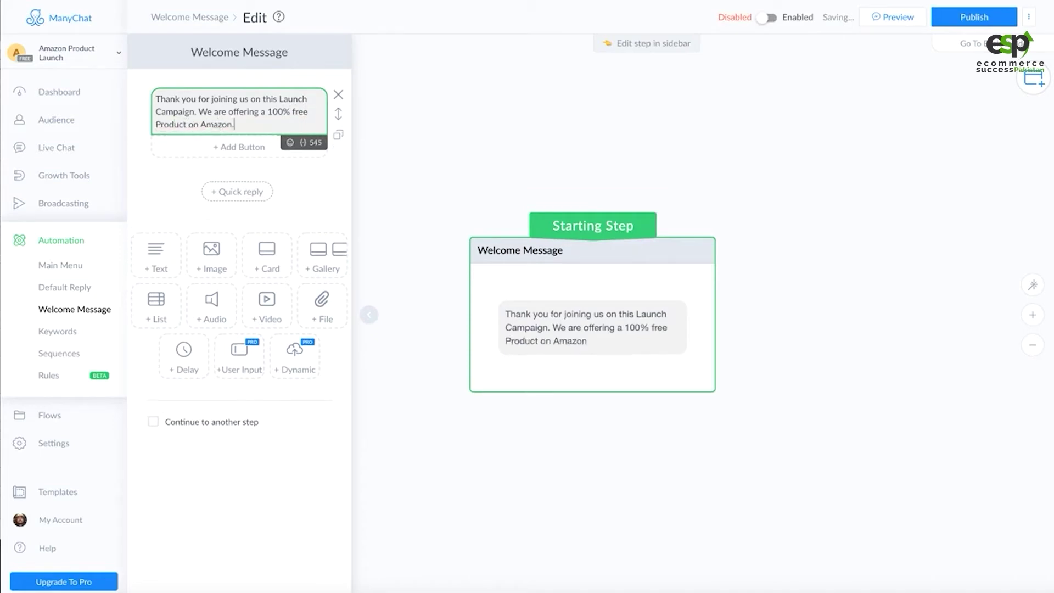
text(com)
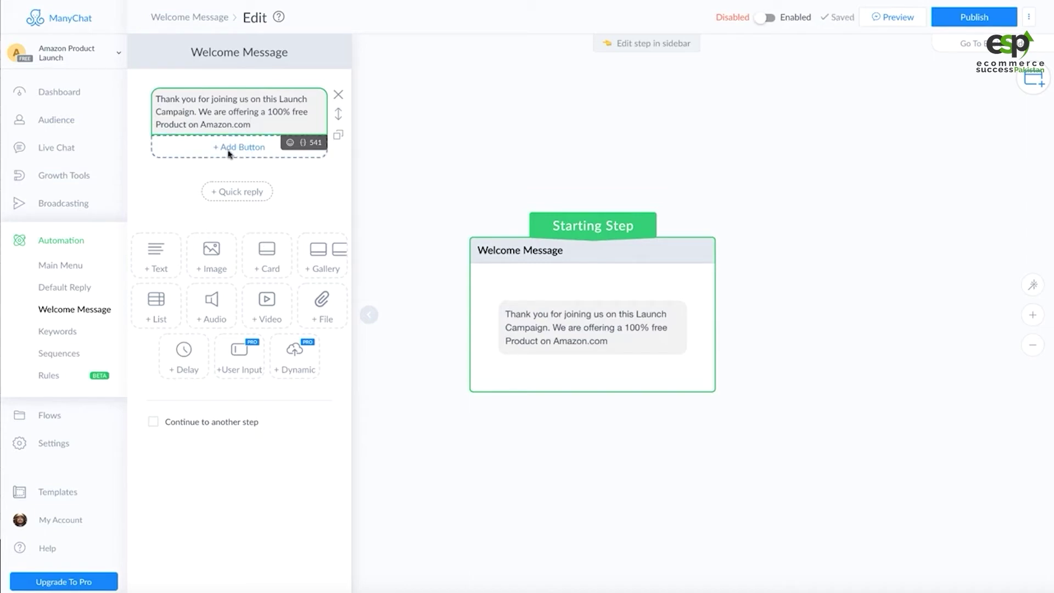
Add a 'Yes, let's do this' quick reply under the welcome message and confirm it with Done
click(237, 191)
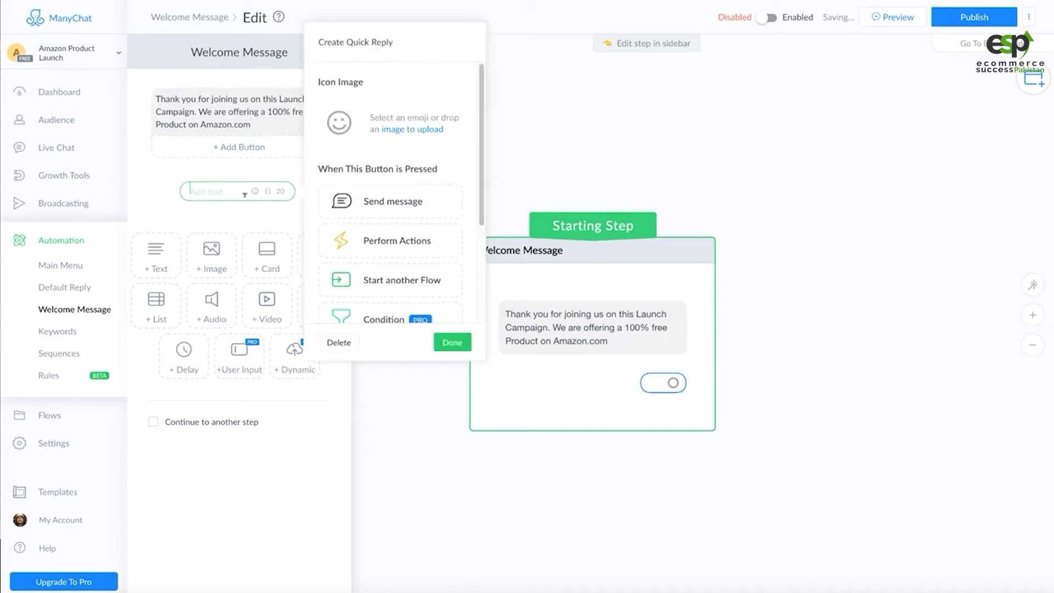
text(Yes, let's)
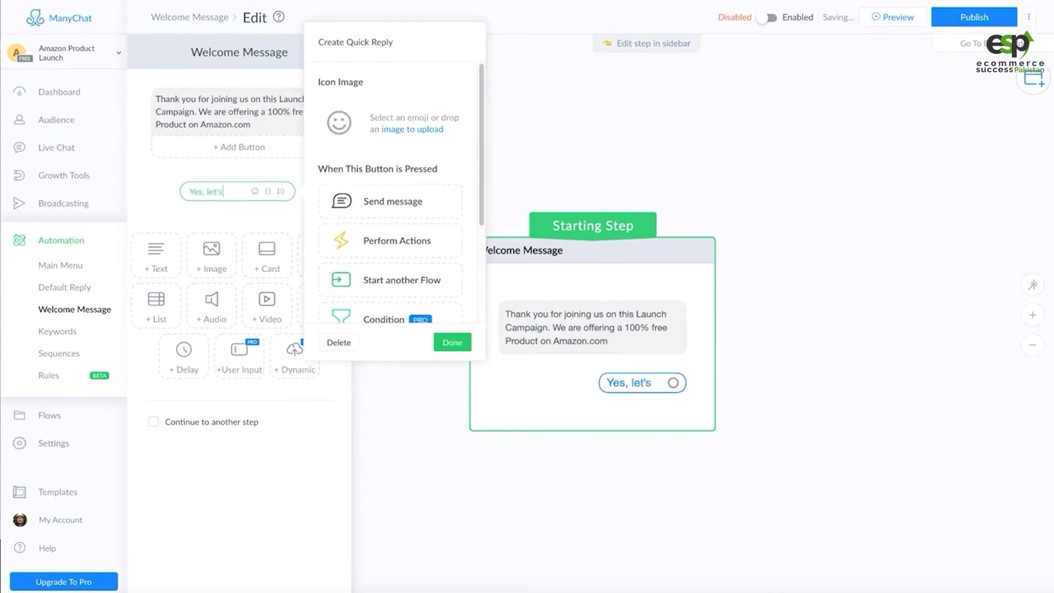
text( do this)
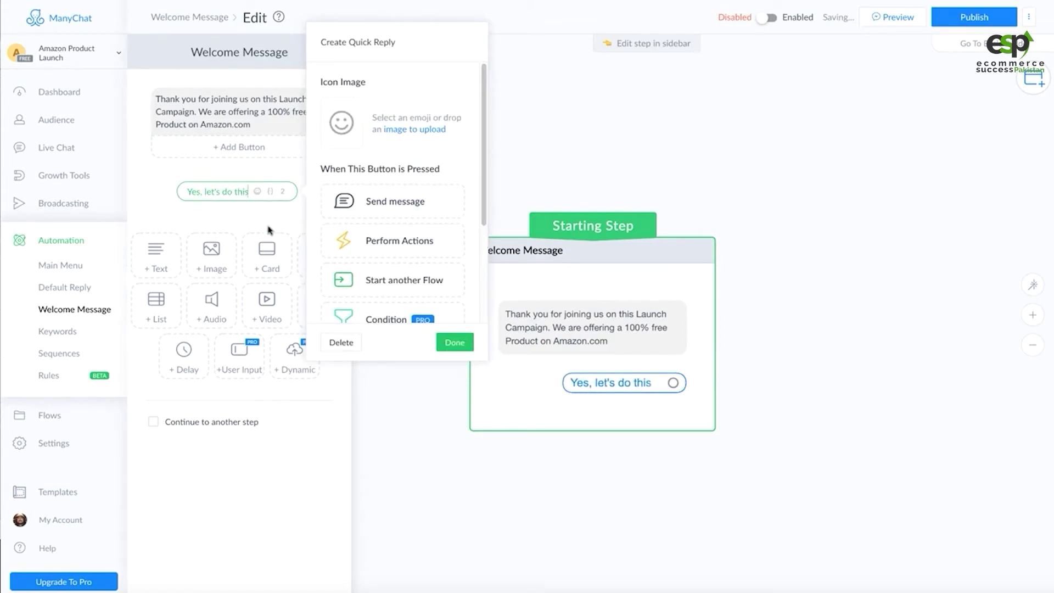
scroll(407, 242, down, 1)
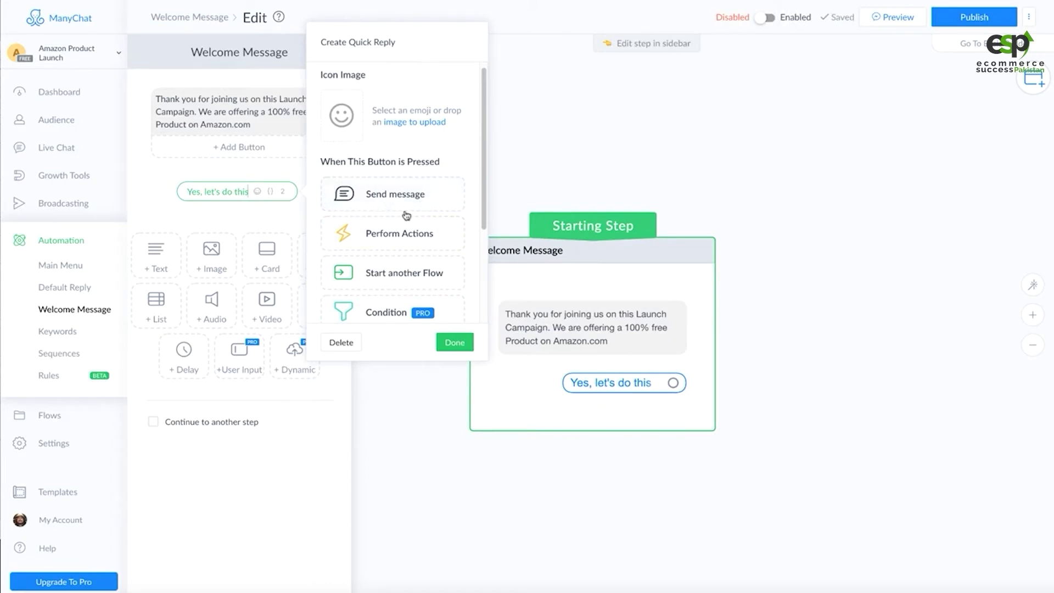
scroll(406, 206, down, 3)
scroll(406, 201, down, 2)
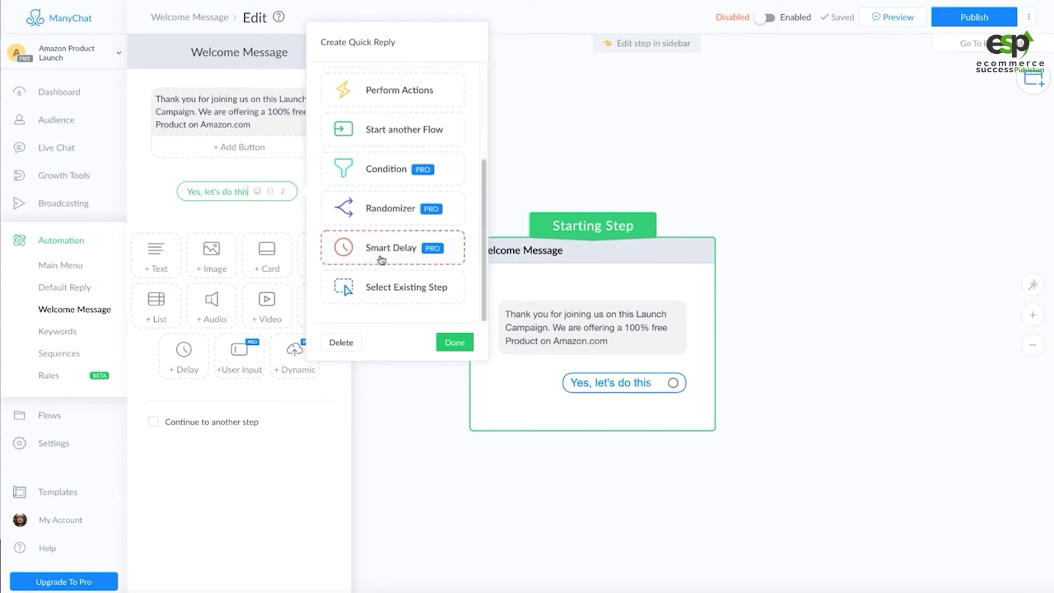
scroll(383, 181, up, 4)
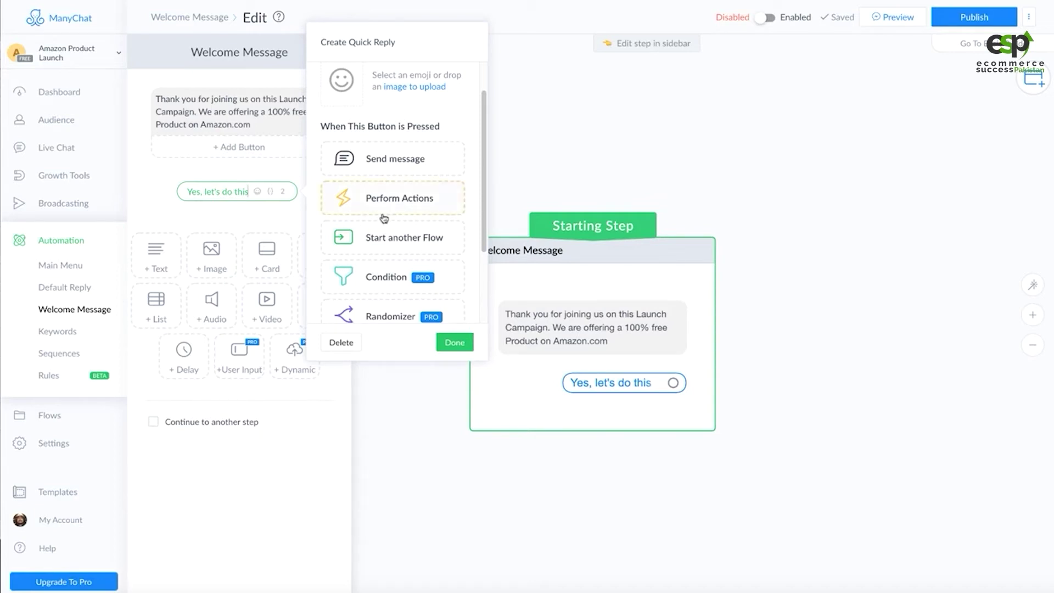
scroll(395, 219, down, 3)
click(454, 342)
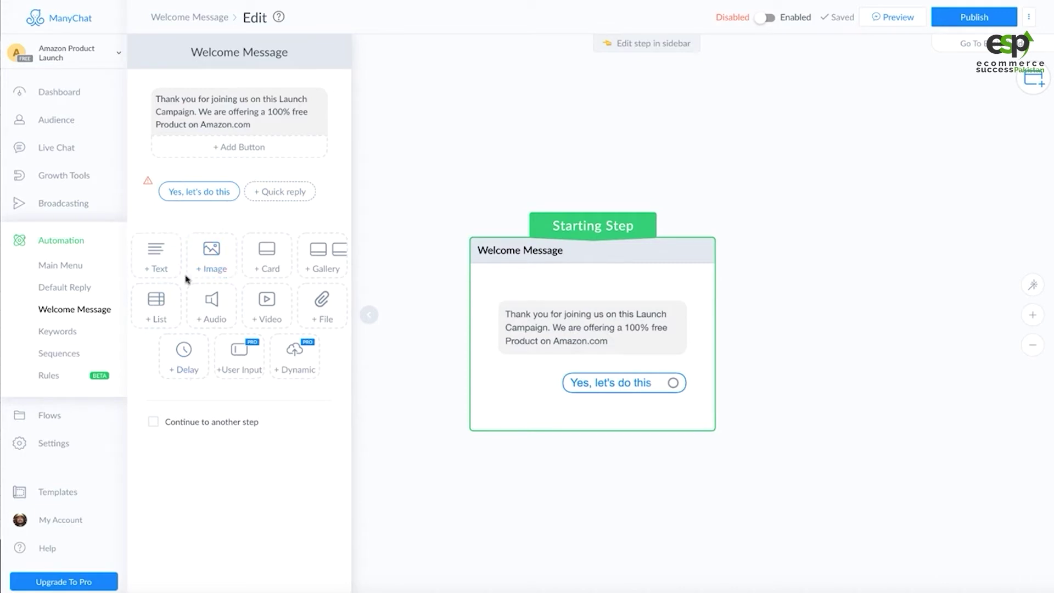
Insert a 3-second delay with Show typing on before the quick reply, then close the editor
drag(184, 371, 223, 209)
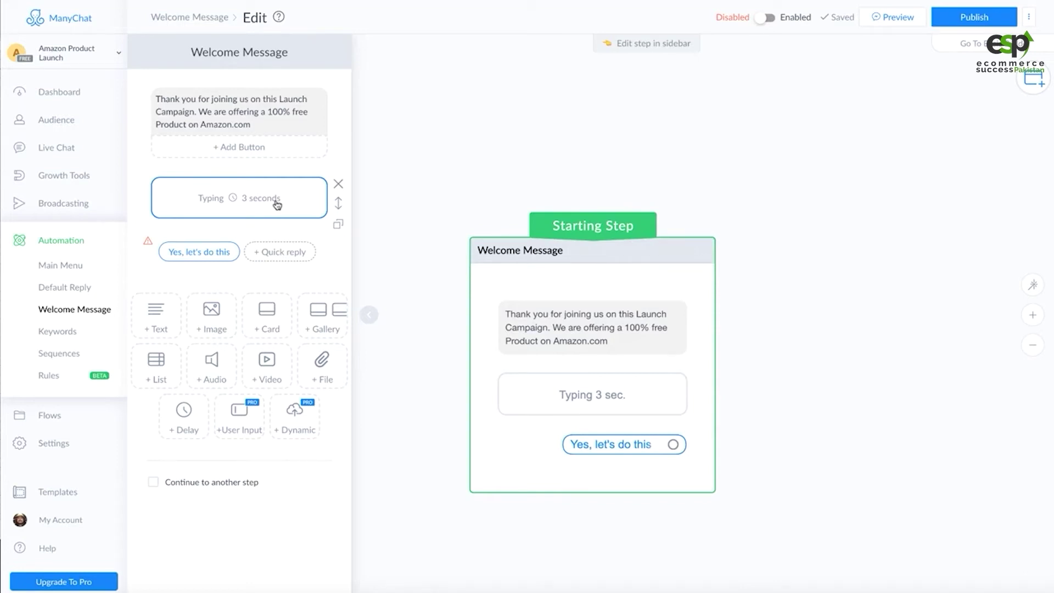
click(277, 203)
click(442, 202)
click(471, 204)
click(472, 204)
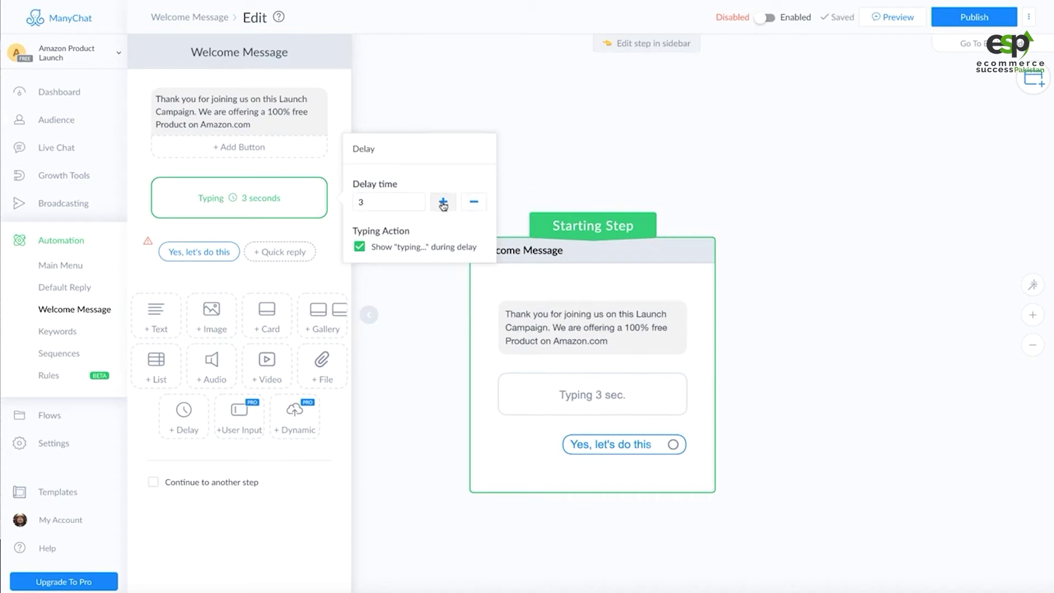
click(474, 203)
click(444, 203)
click(387, 249)
click(438, 248)
click(406, 252)
click(406, 254)
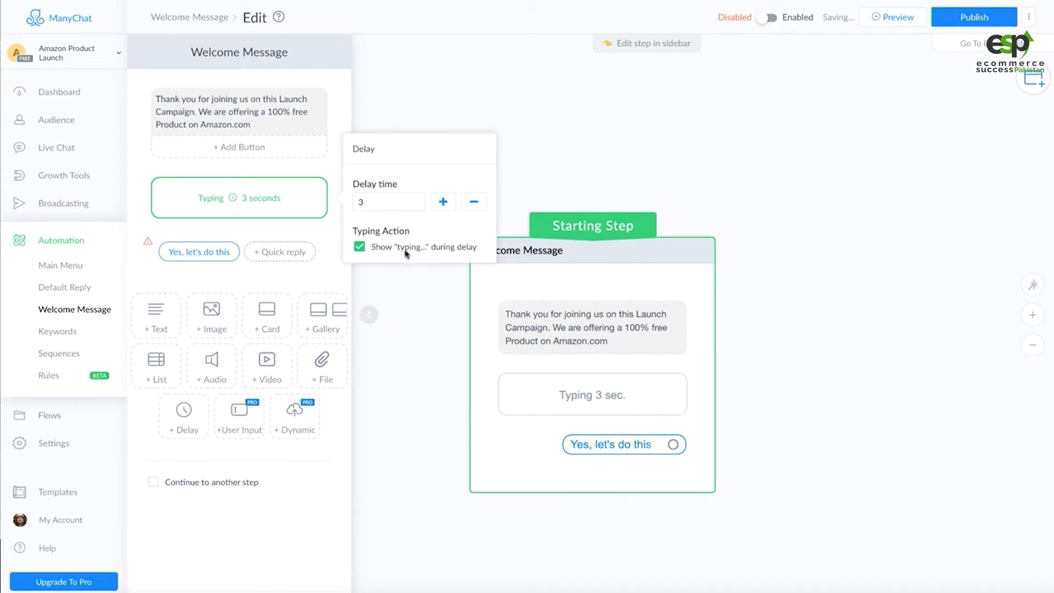
click(407, 301)
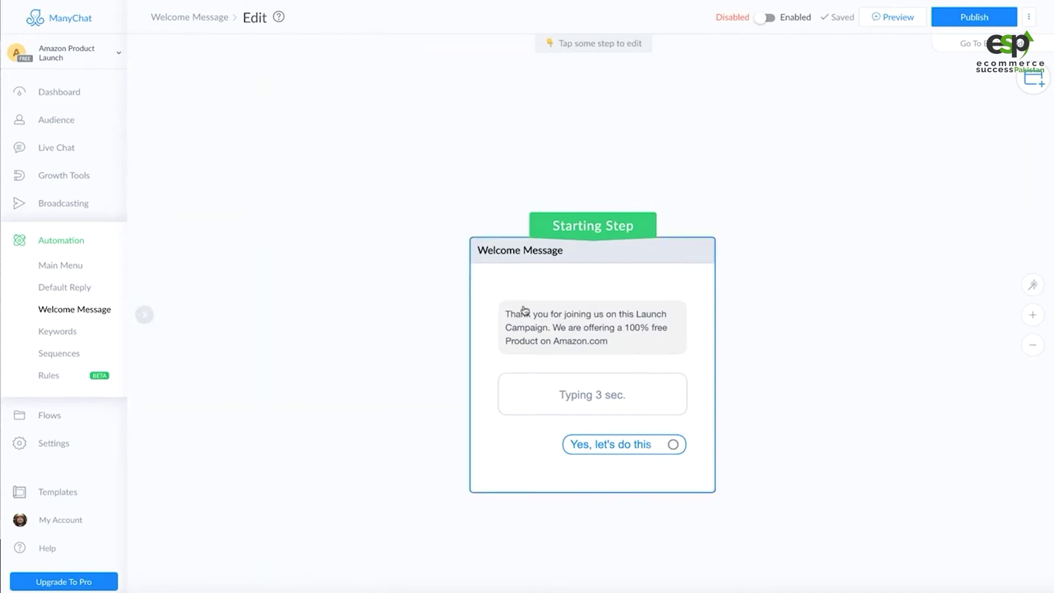
Start linking the quick reply to a next step, cancel, and switch the welcome message to Enabled
drag(676, 448, 830, 291)
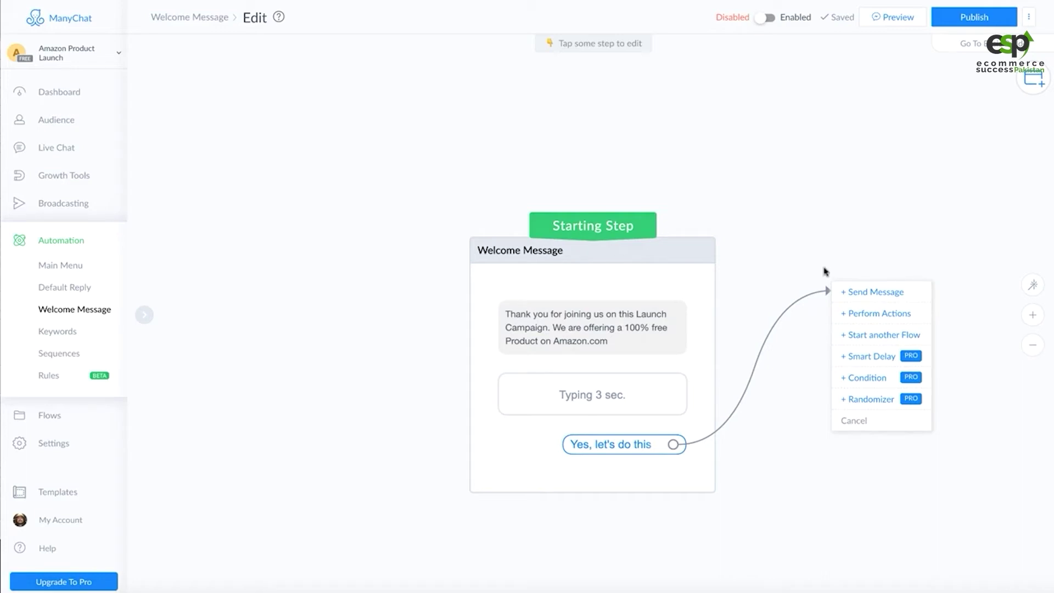
click(799, 192)
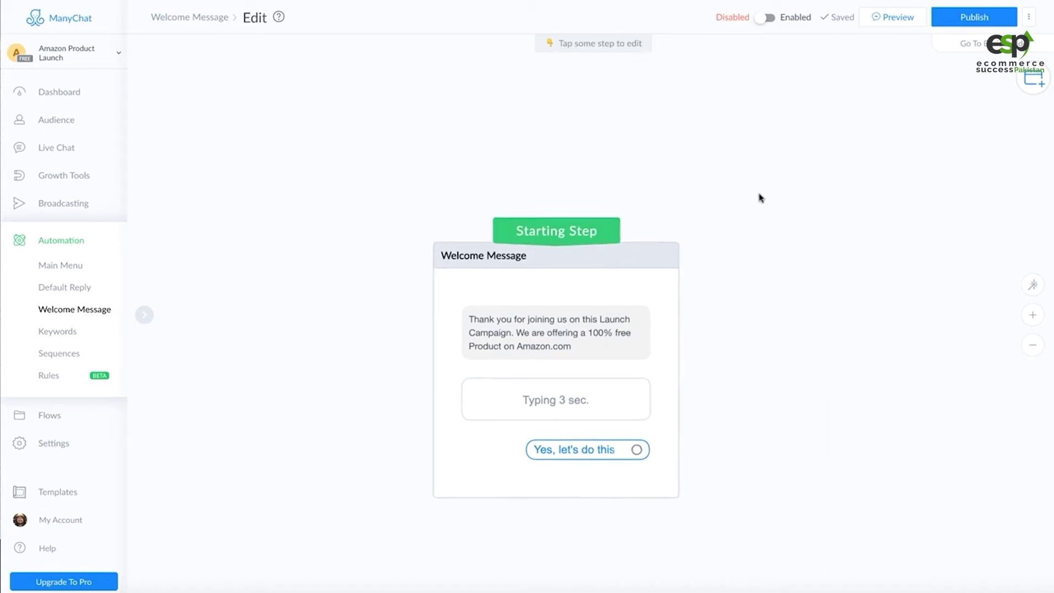
click(769, 18)
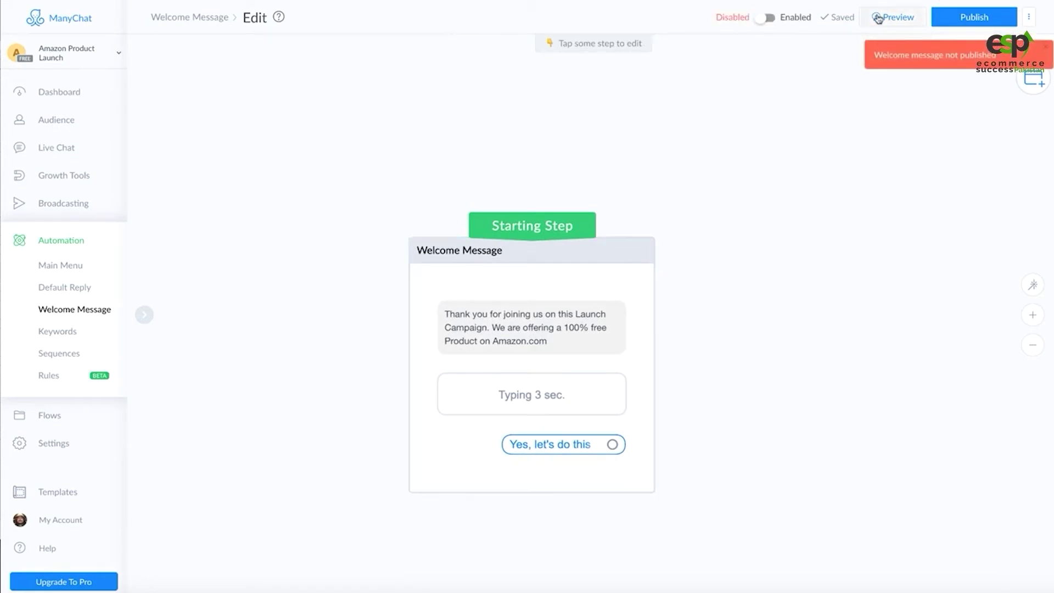
Attempt to publish, then set the 'Yes, let's do this' quick reply to send a new message
click(983, 19)
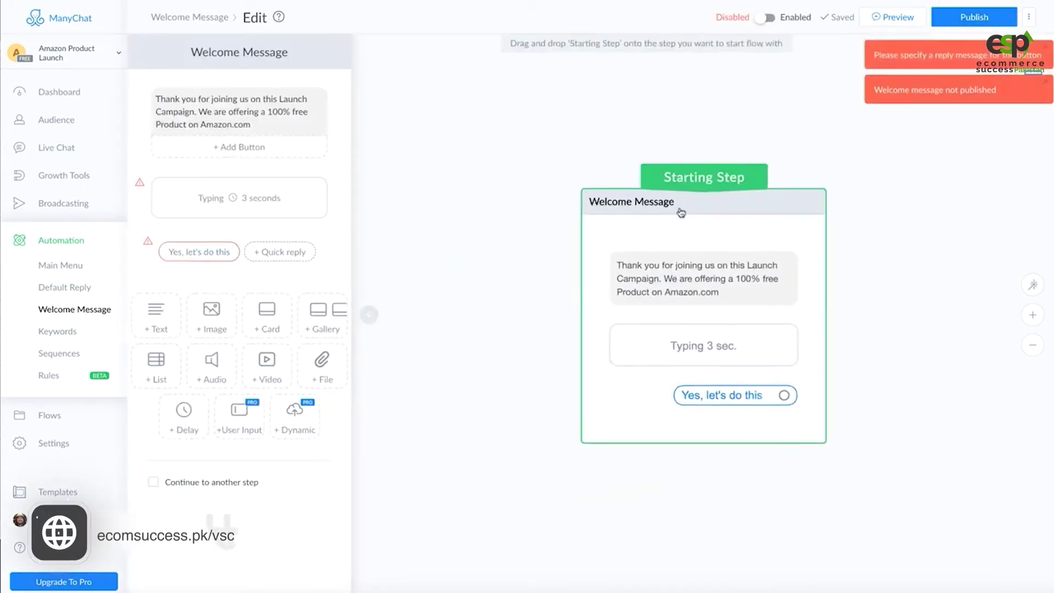
click(264, 252)
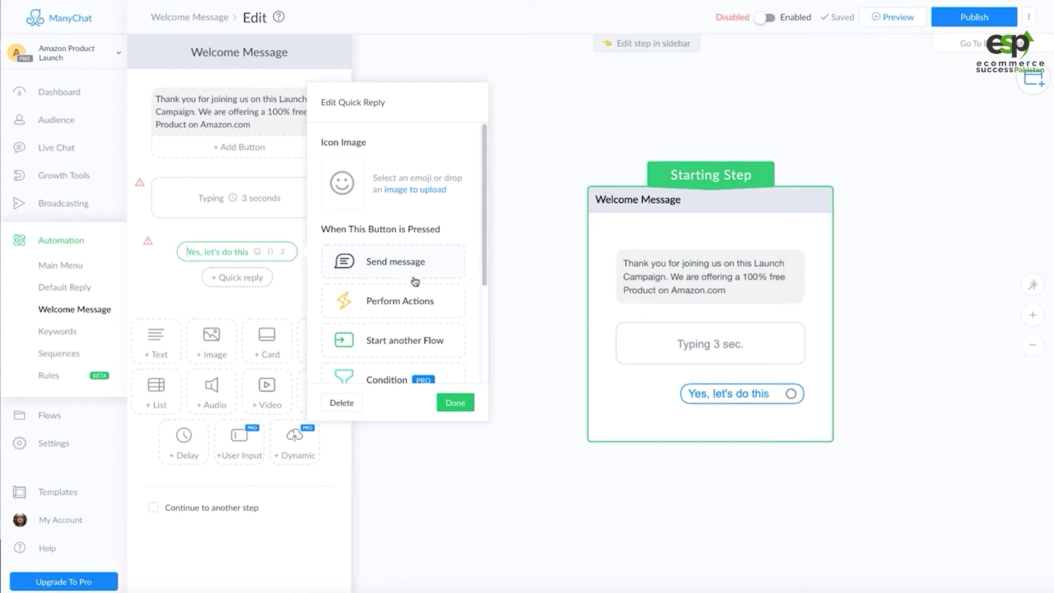
scroll(417, 318, down, 2)
scroll(412, 288, up, 1)
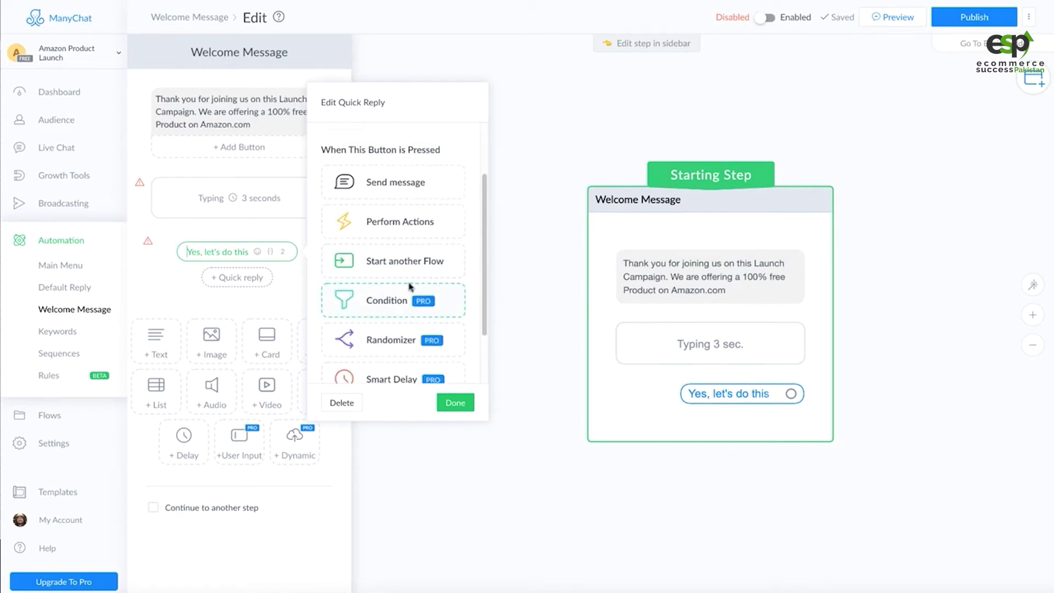
click(397, 192)
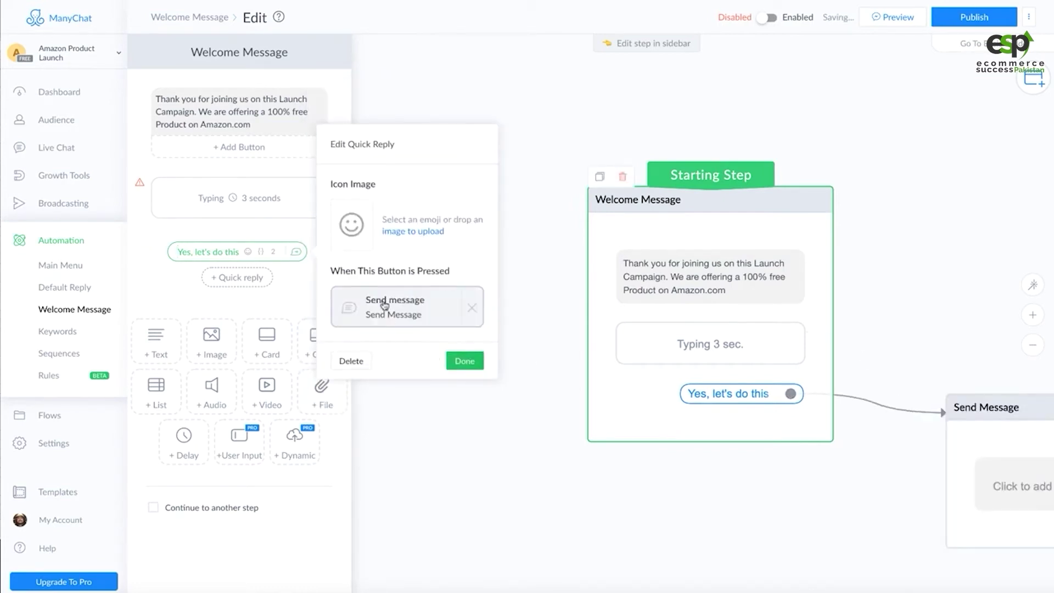
Open the newly linked Send Message step for editing
click(207, 200)
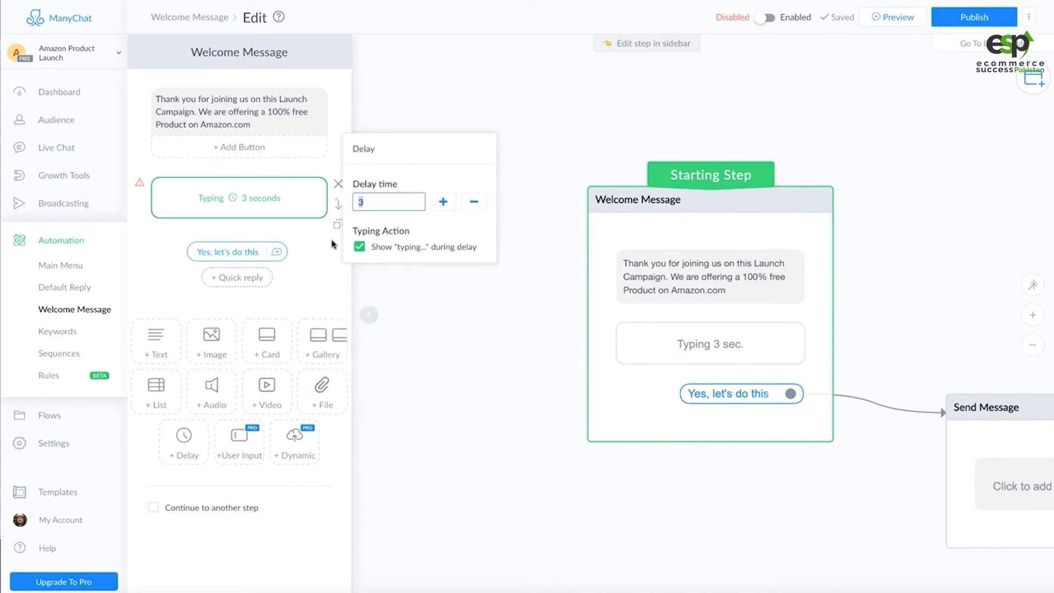
click(235, 254)
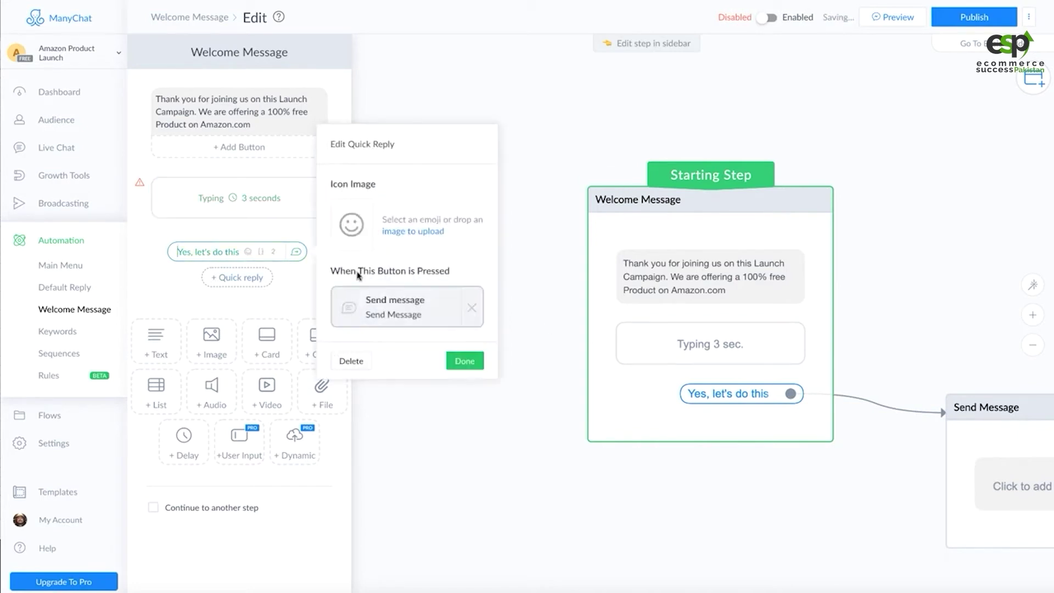
click(384, 317)
Add a button to the Send Message step and return to the flow builder
click(239, 131)
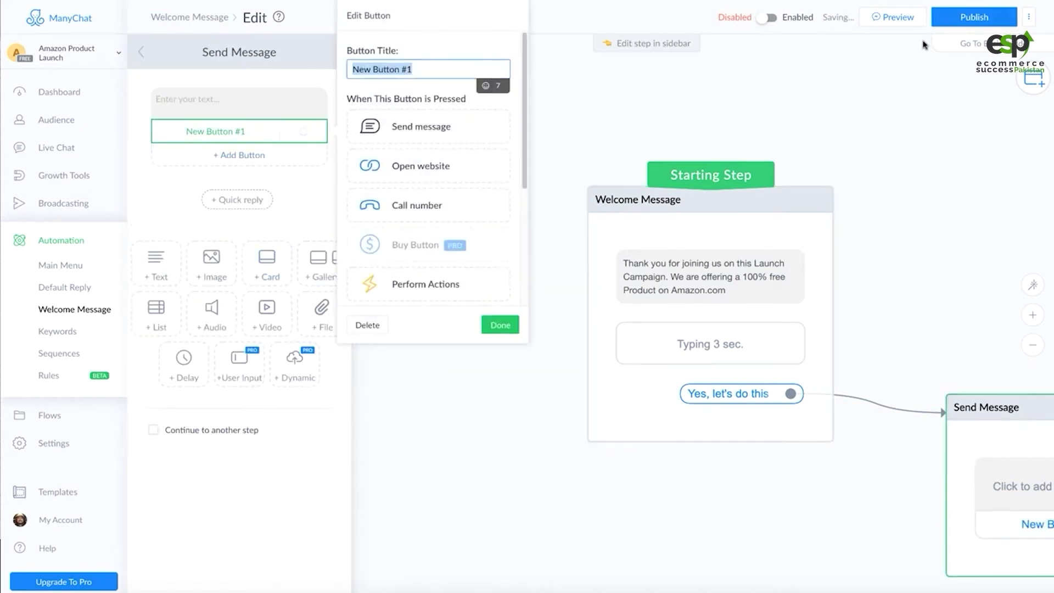
click(974, 51)
click(974, 51)
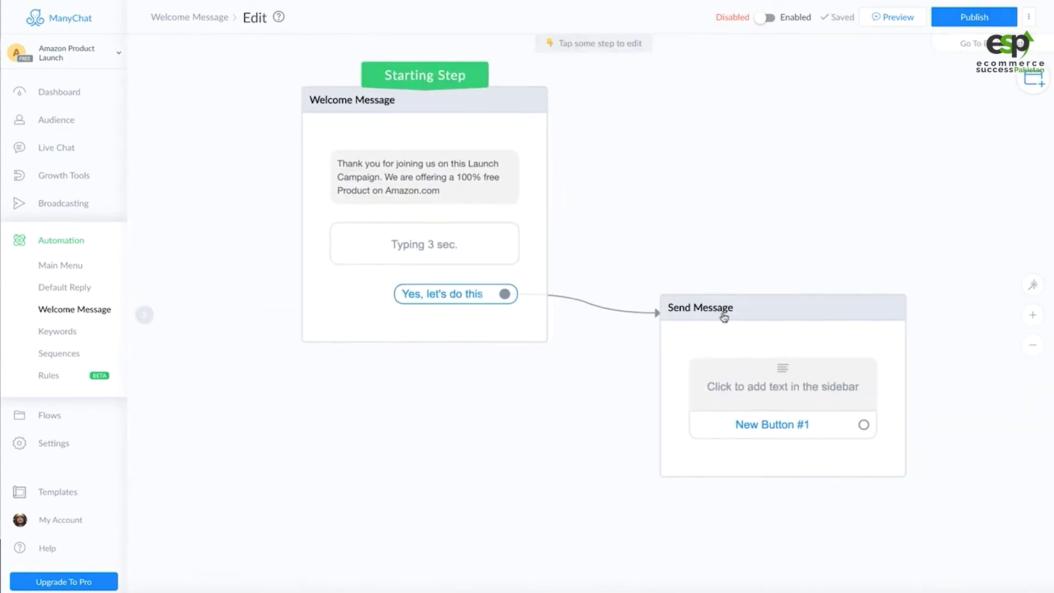
In the follow-up step, write "Okay Great :) Let's proceed with the purchase."
click(751, 385)
click(202, 100)
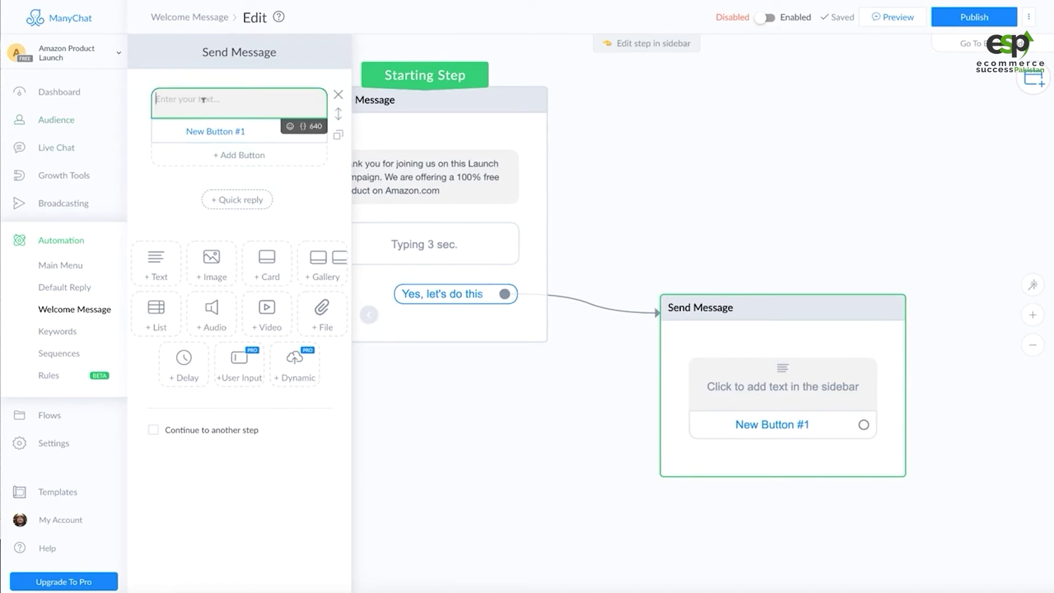
text(Okay Great!)
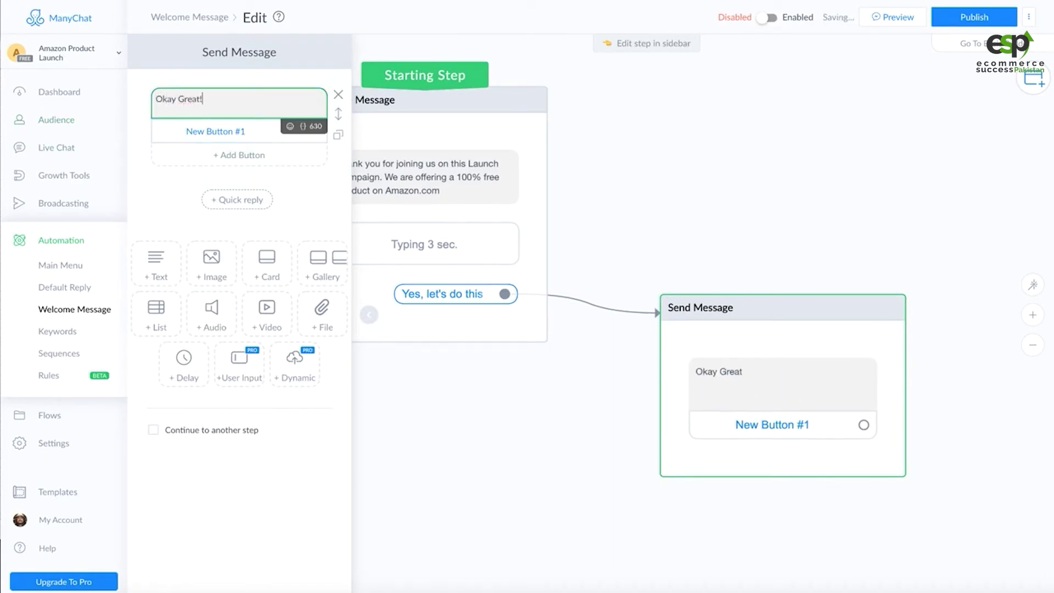
key(BackSpace)
text( :) Let's proceed with)
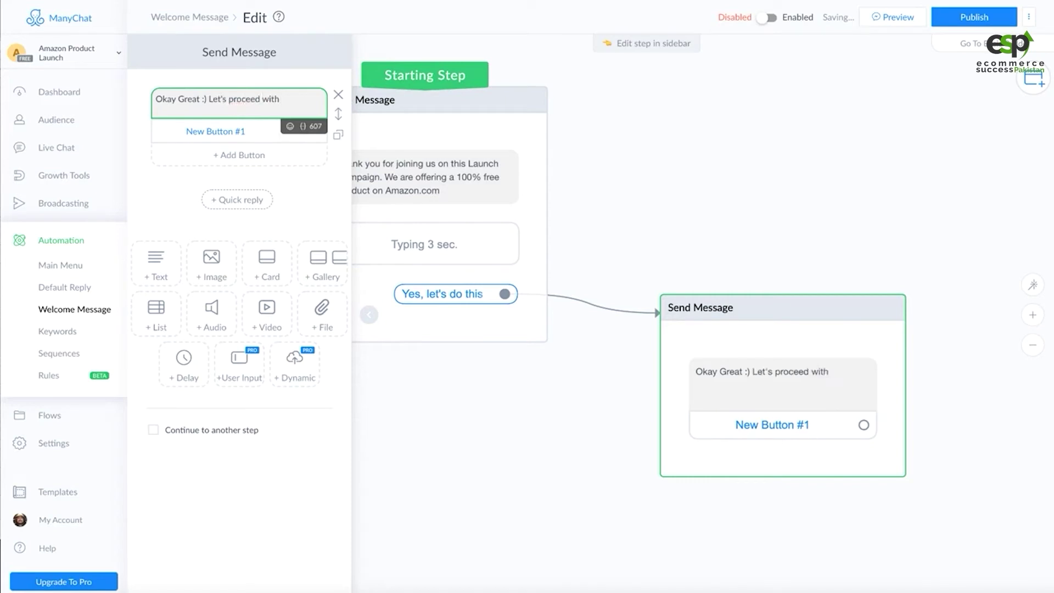
text( the purchase.)
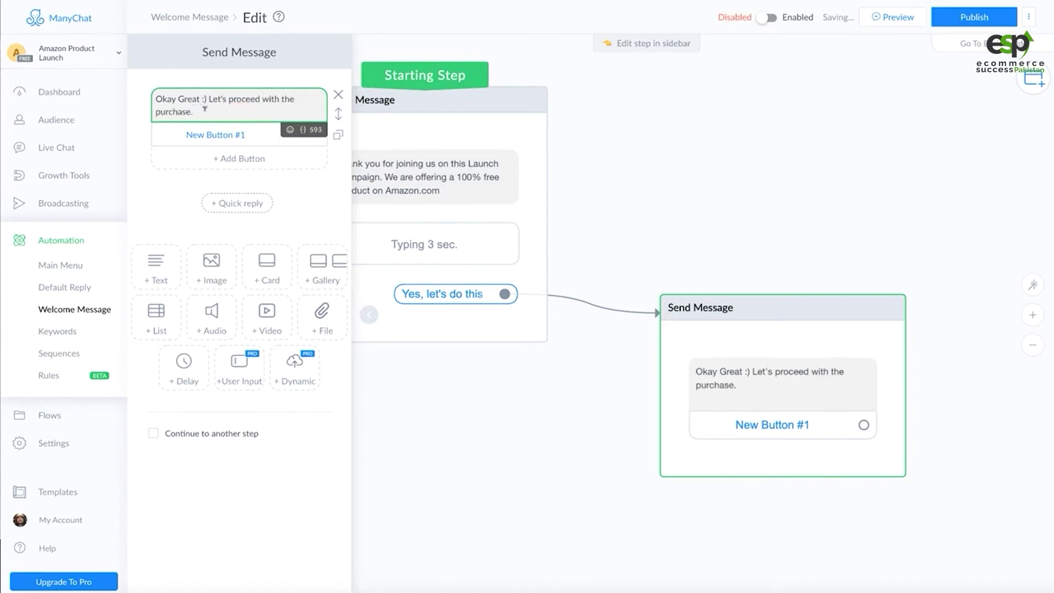
text( {)
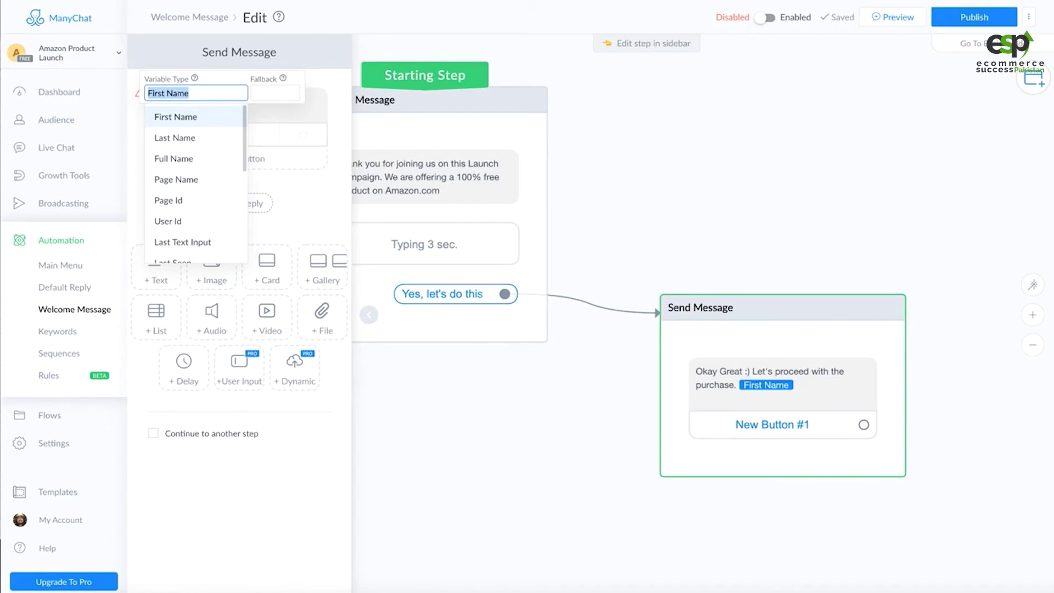
Insert the First Name variable after the message, leaving its fallback blank
click(275, 93)
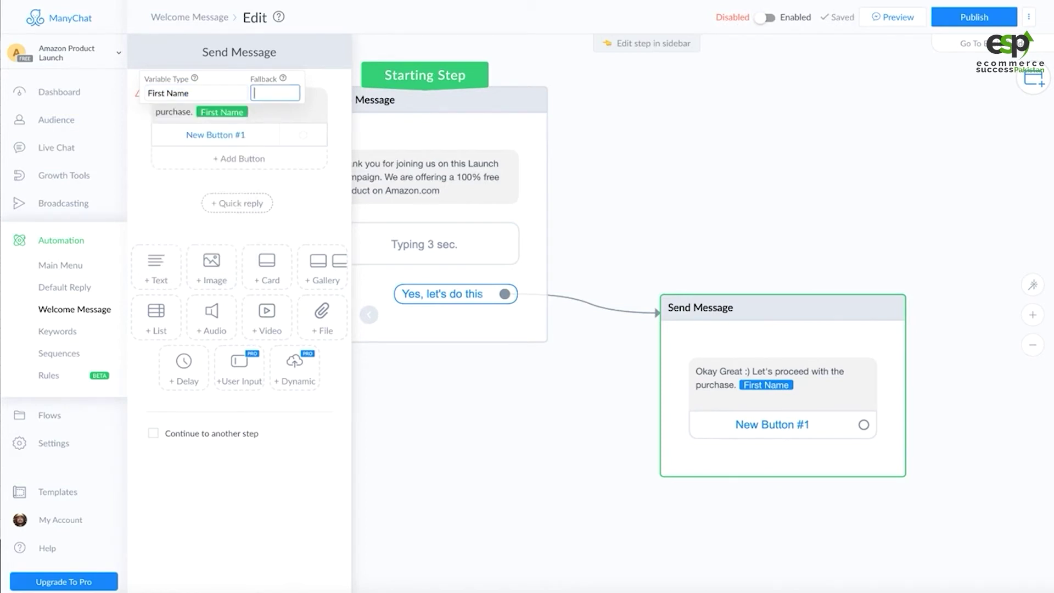
click(211, 130)
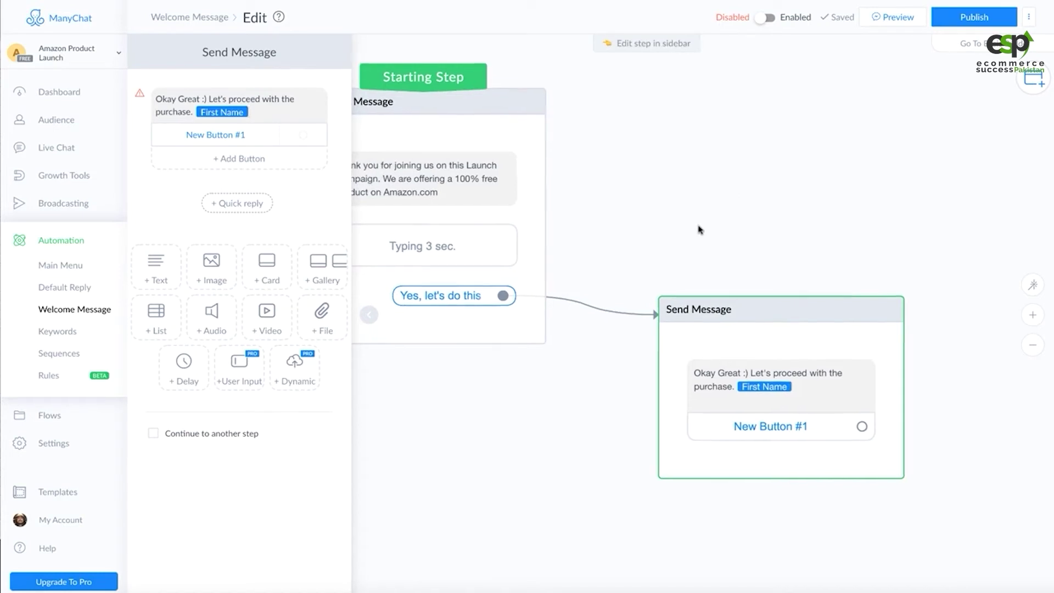
Delete the follow-up message content and its now-empty step
scroll(669, 192, right, 2)
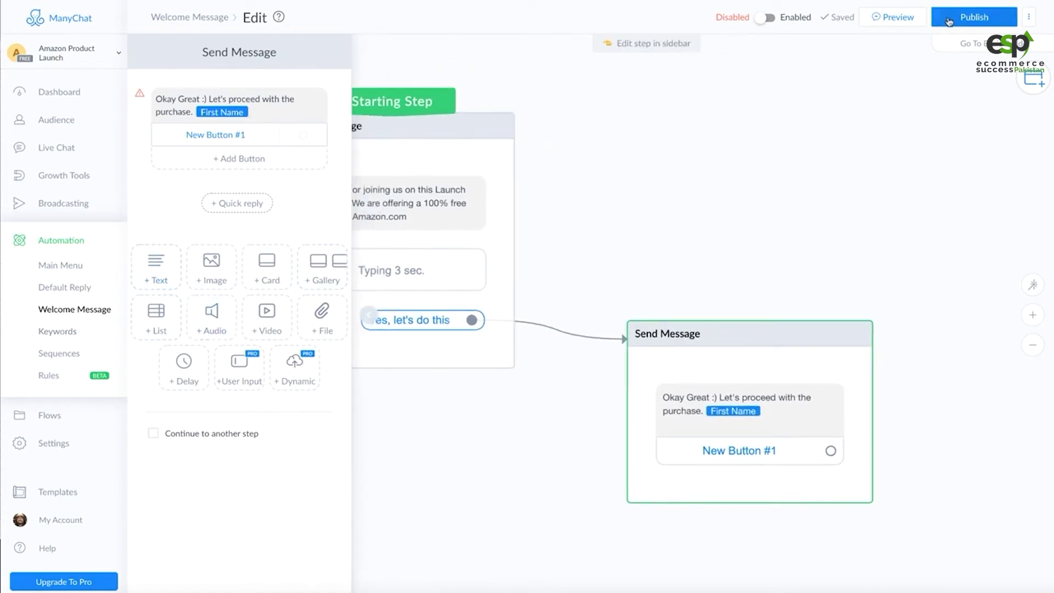
scroll(736, 146, down, 3)
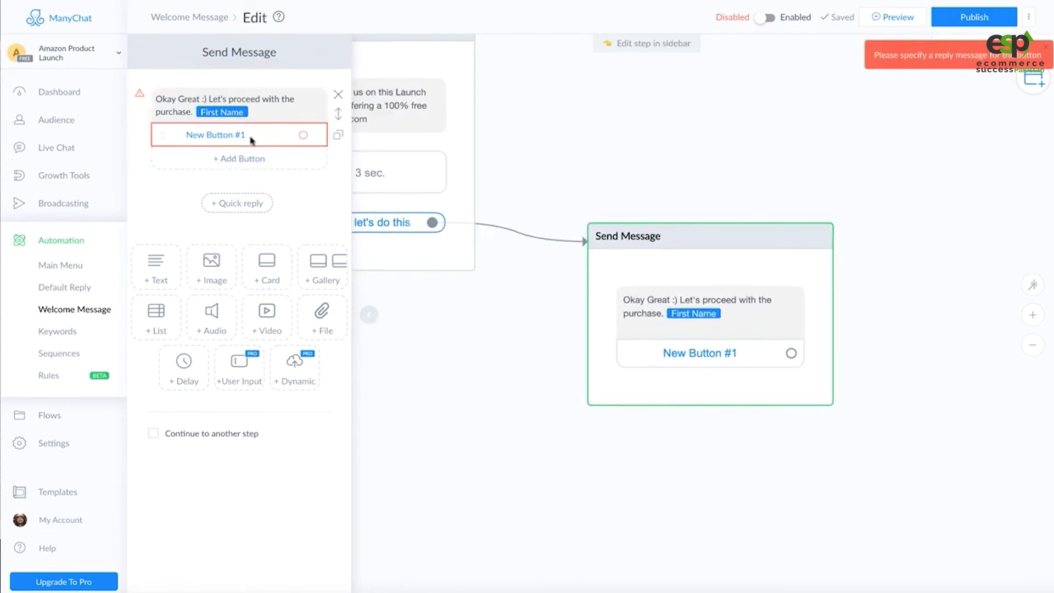
click(339, 95)
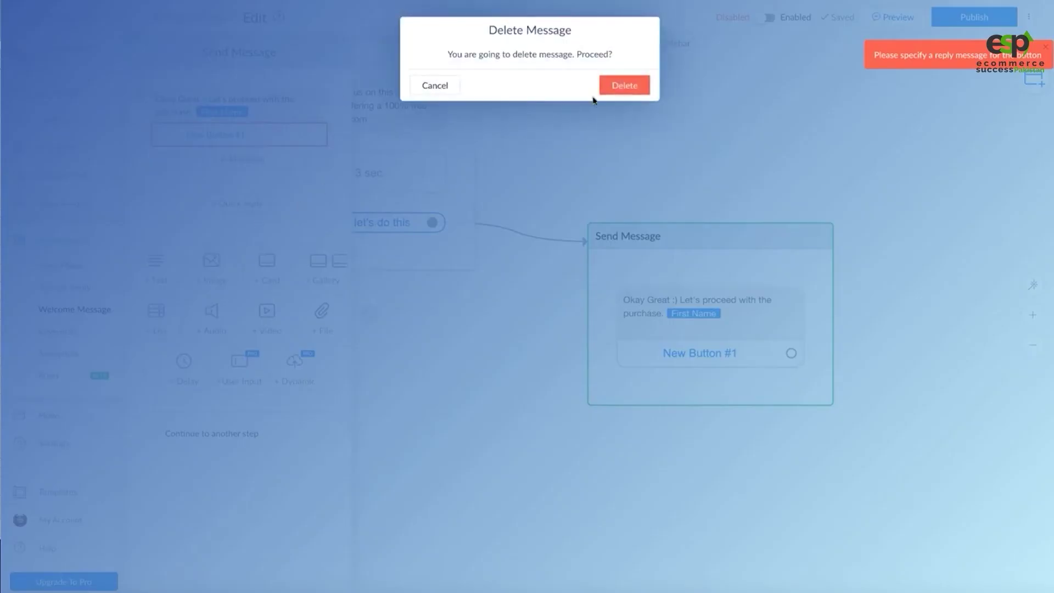
click(629, 85)
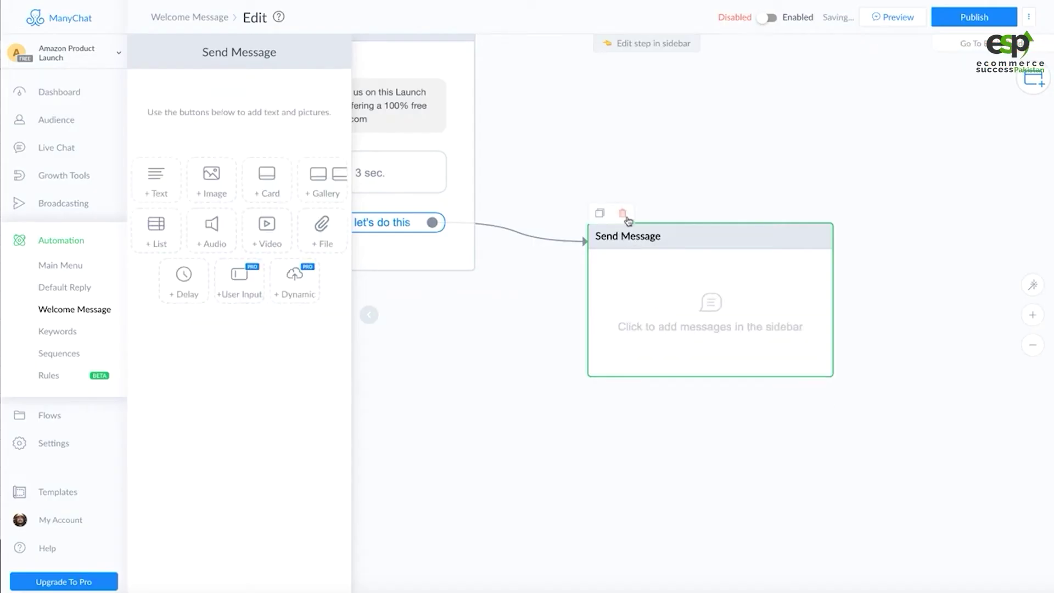
click(623, 214)
Remove the 'Yes, let's do this' quick reply from the Welcome Message
drag(428, 249, 590, 327)
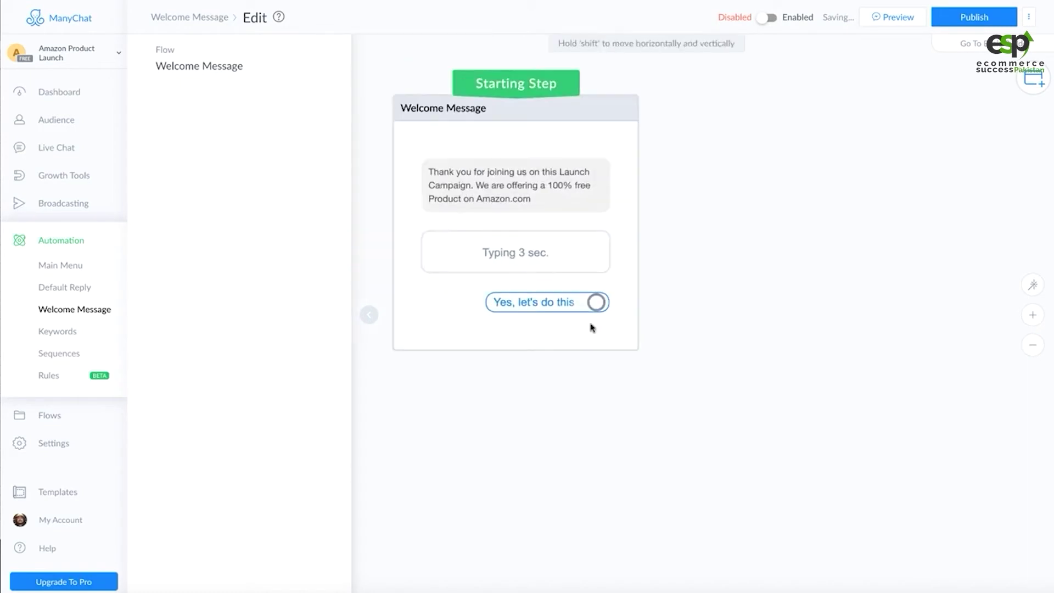
click(513, 305)
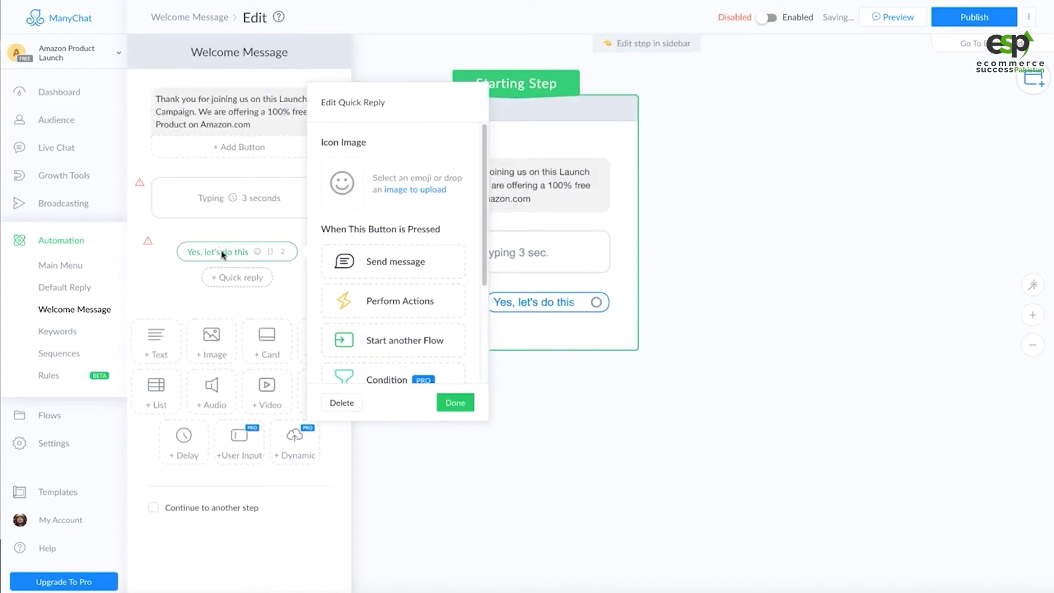
click(337, 405)
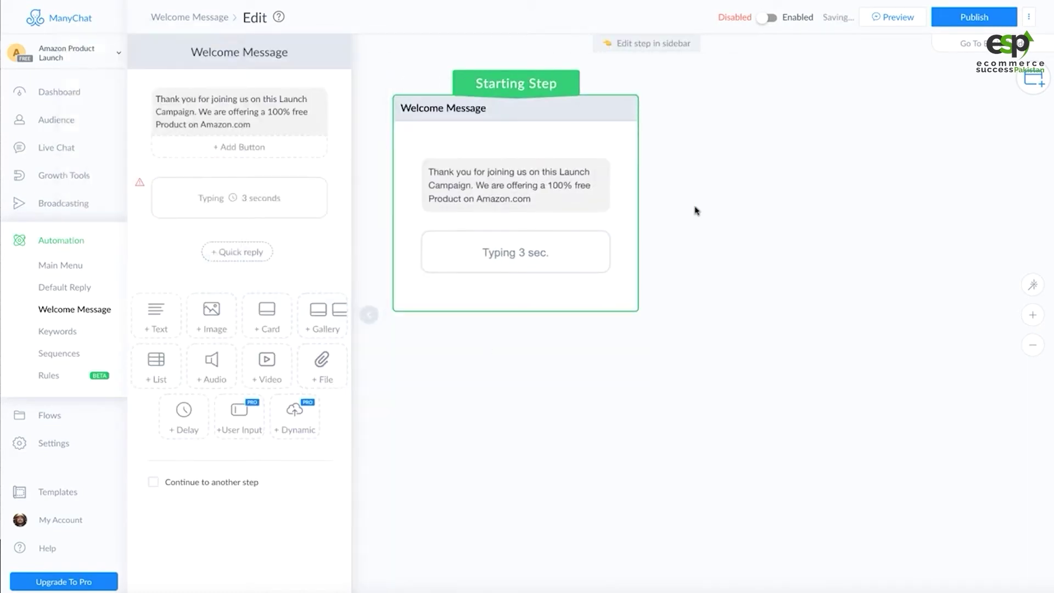
Delete the Typing delay, then publish the welcome flow and switch it to Enabled
click(944, 21)
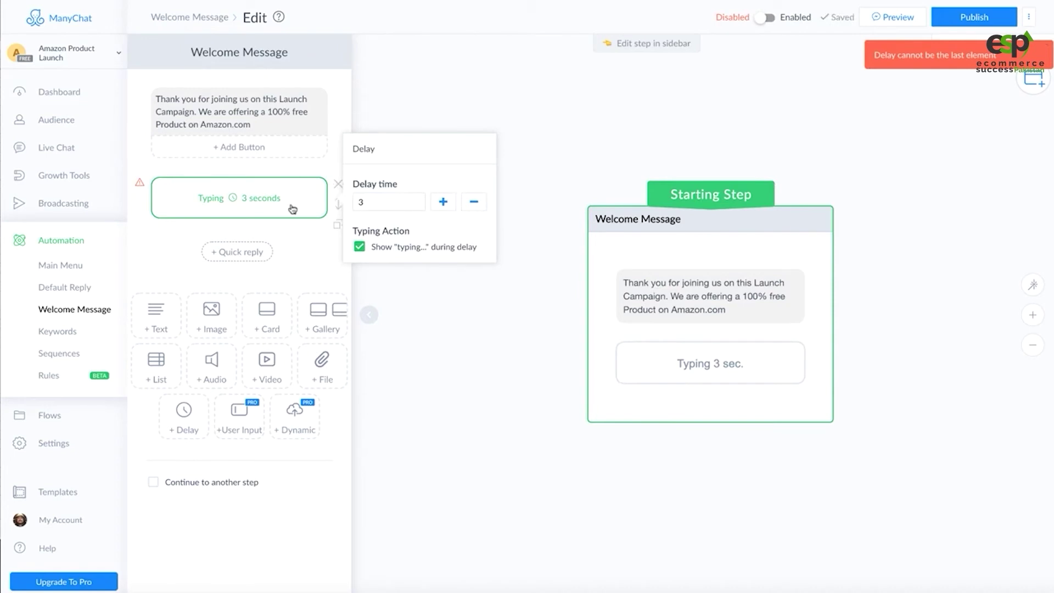
click(311, 257)
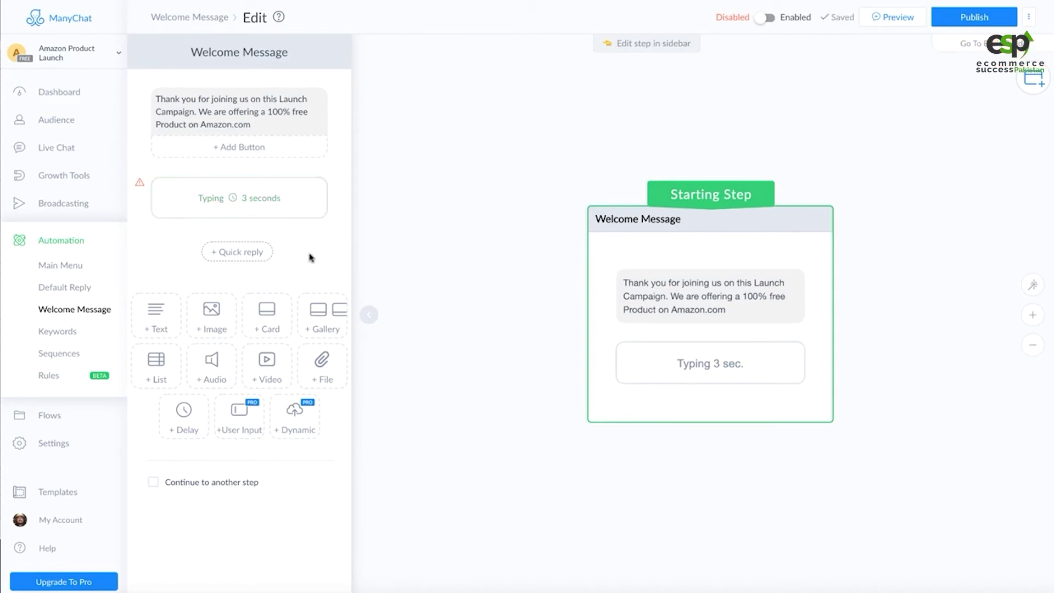
click(337, 184)
click(631, 87)
click(958, 21)
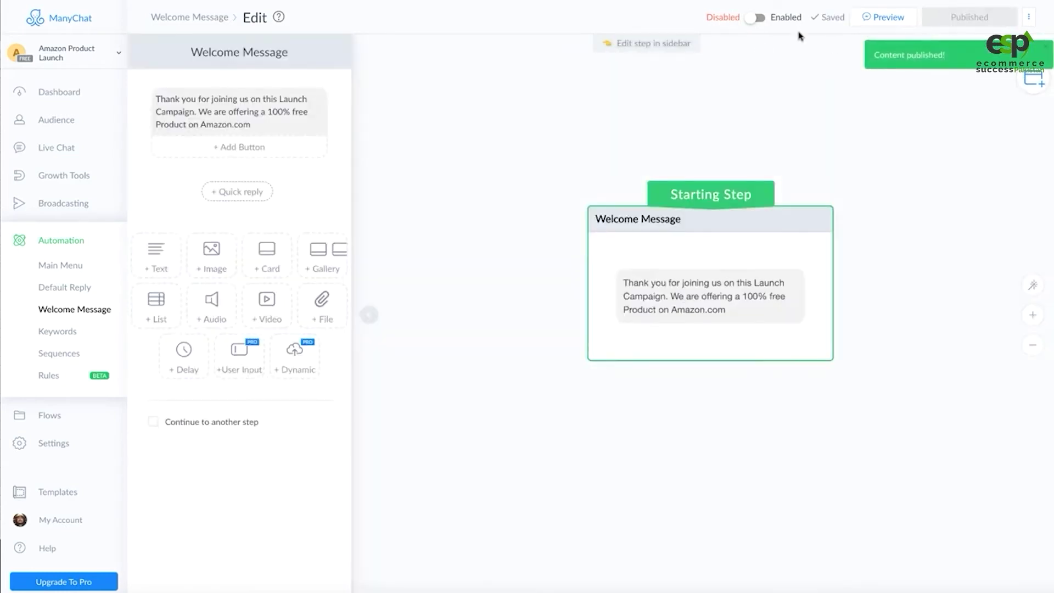
click(757, 17)
Opt in via Send to Messenger as the signed-in account and send the welcome preview
click(869, 19)
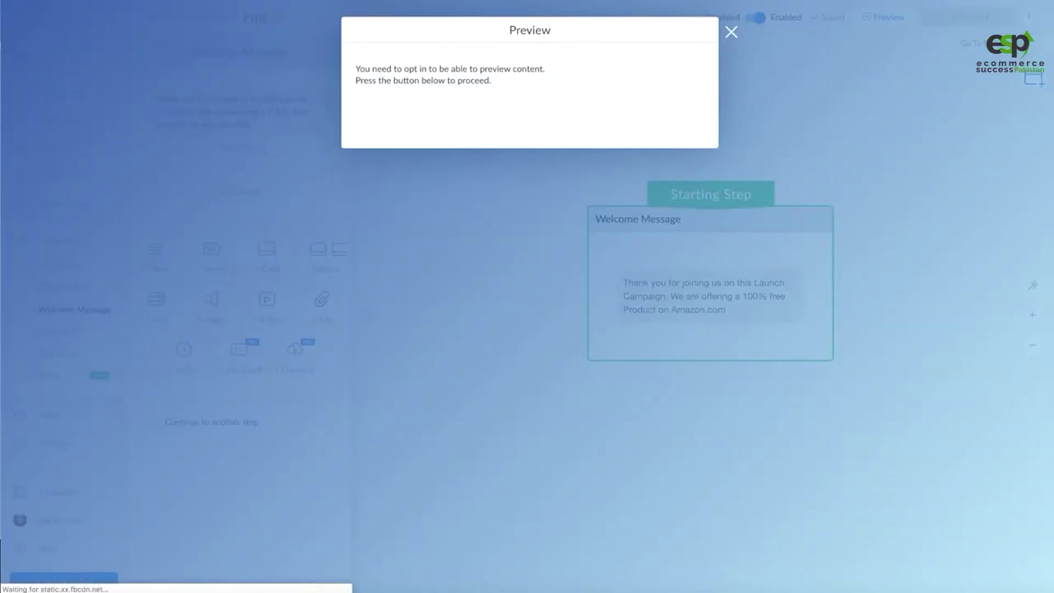
click(445, 110)
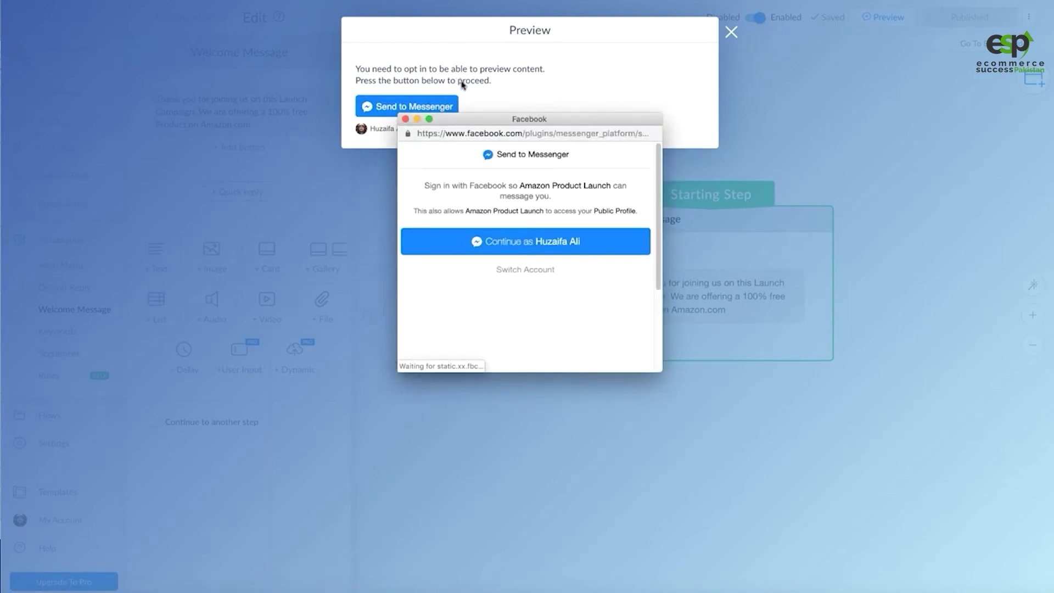
click(520, 248)
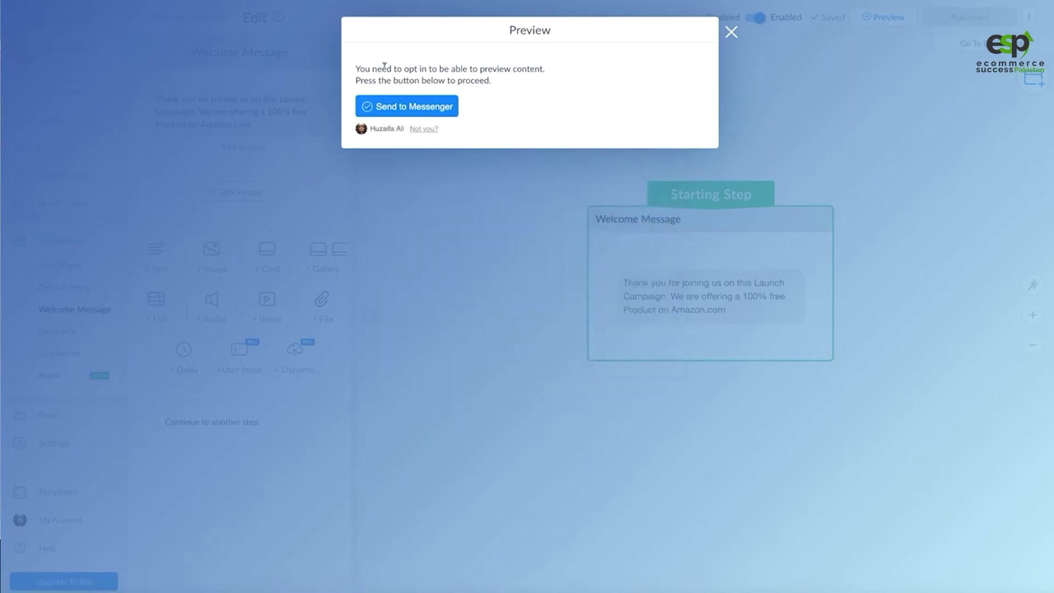
click(426, 117)
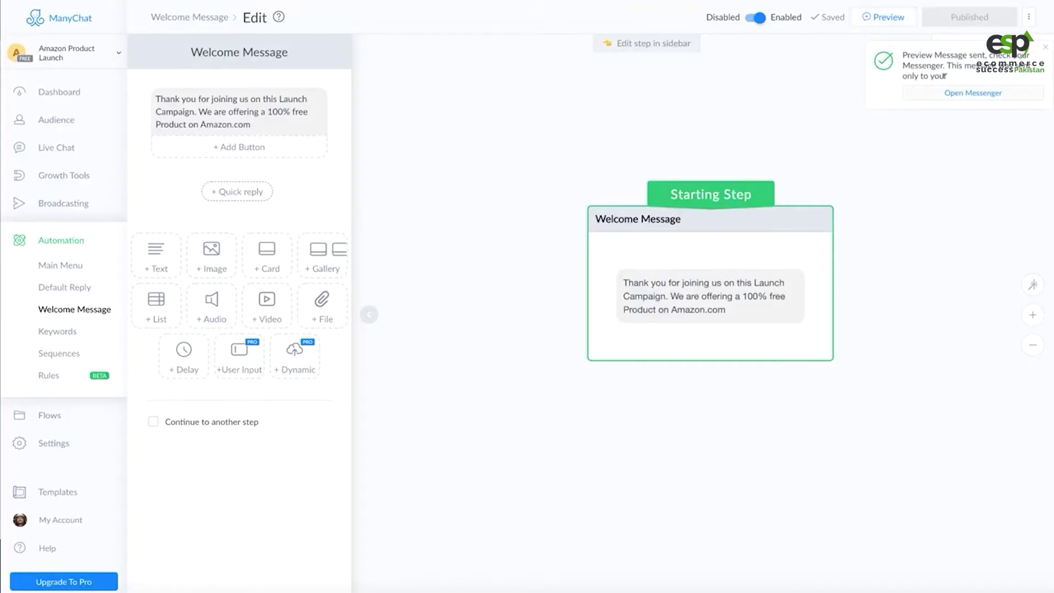
Move over to Facebook Ads Manager to start a Messages-objective campaign
drag(987, 55, 964, 56)
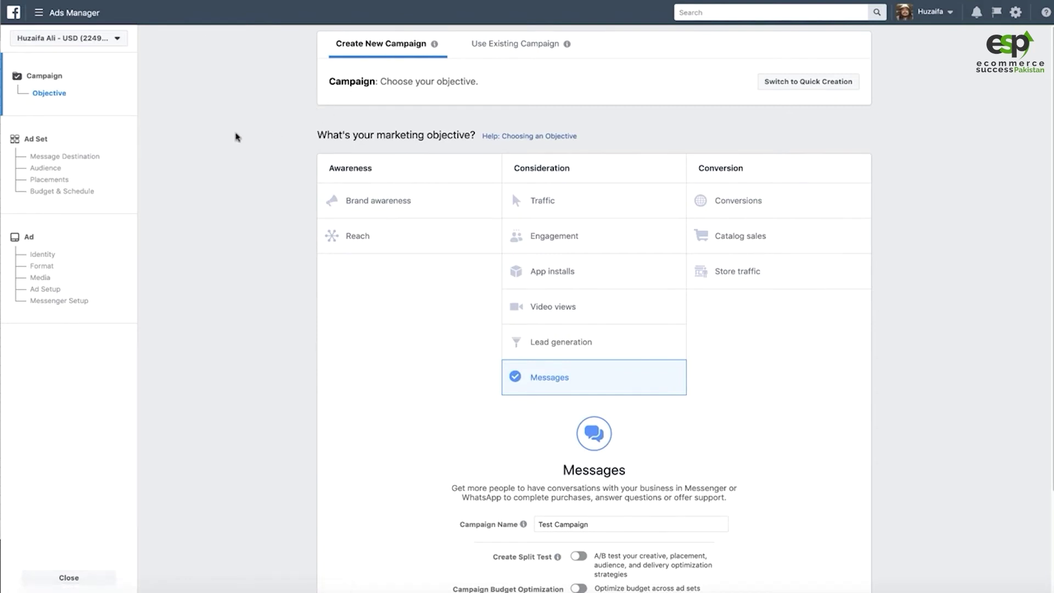
Keep Messages as the objective and name the campaign 'Amz Product Launch Campaign - Test 1'
click(546, 204)
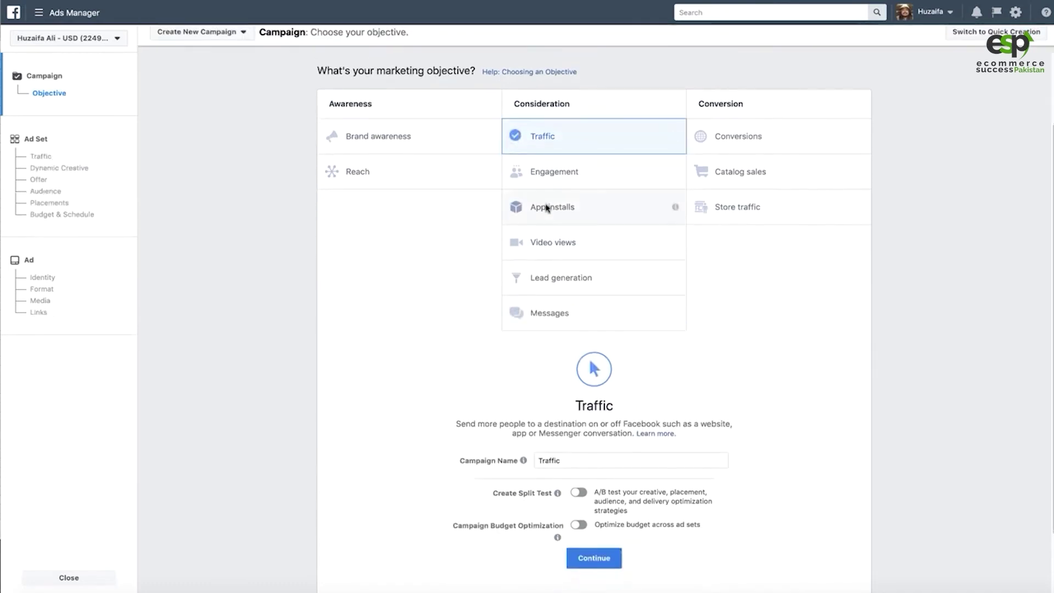
click(540, 315)
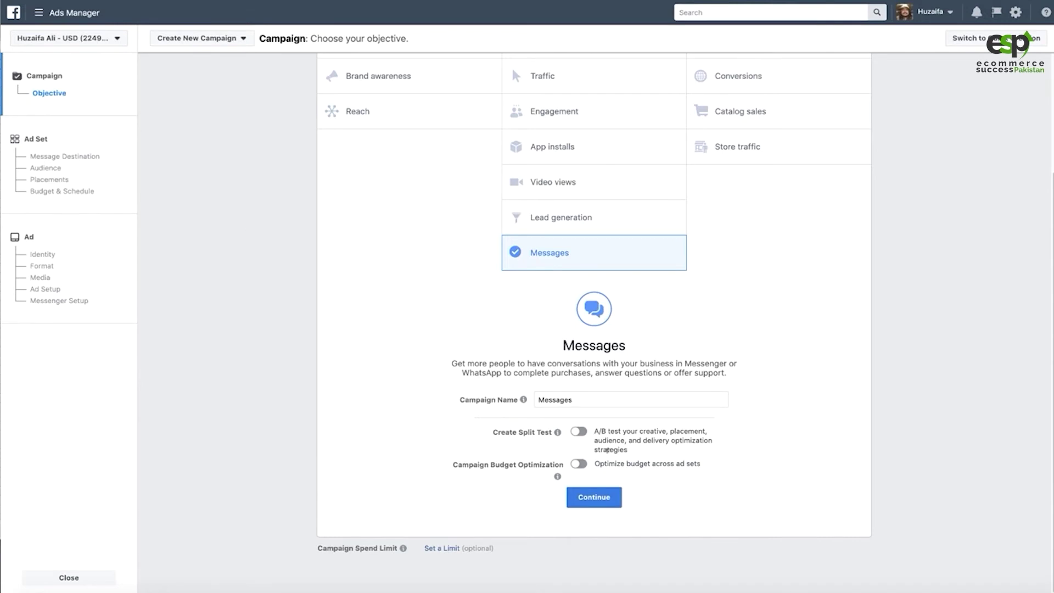
double_click(587, 392)
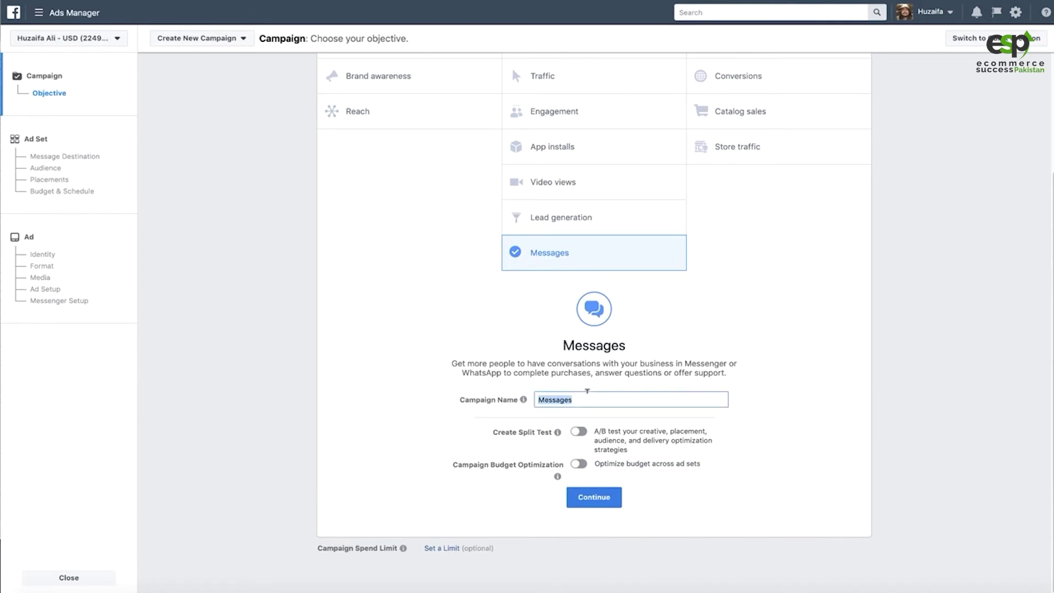
text(Amz Product Launch Campaign - Test 1)
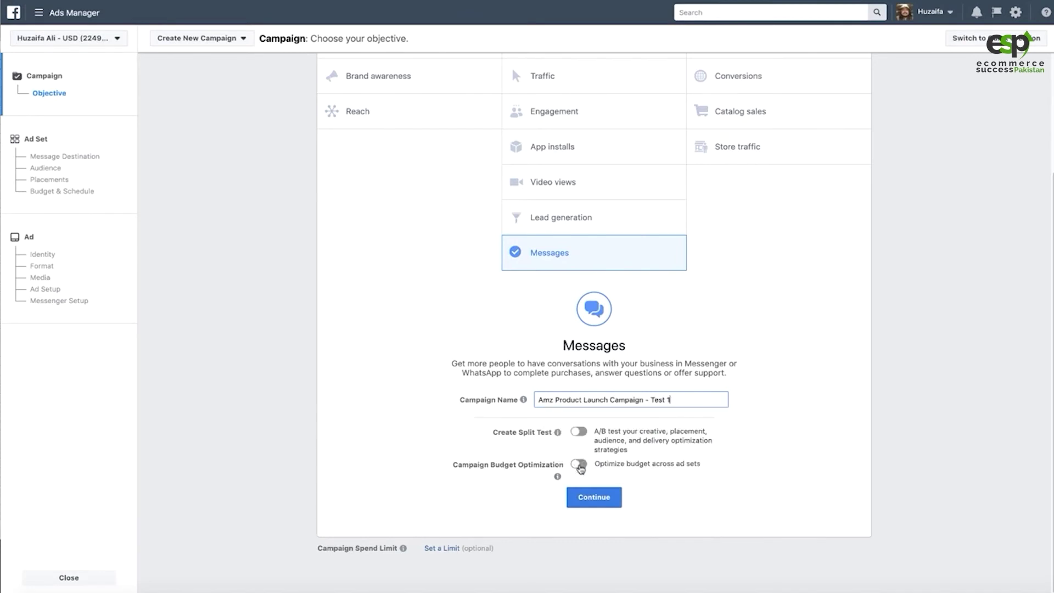
Turn on campaign budget optimization at $10.00 daily with Lowest cost bidding, then continue
click(579, 464)
scroll(830, 300, down, 2)
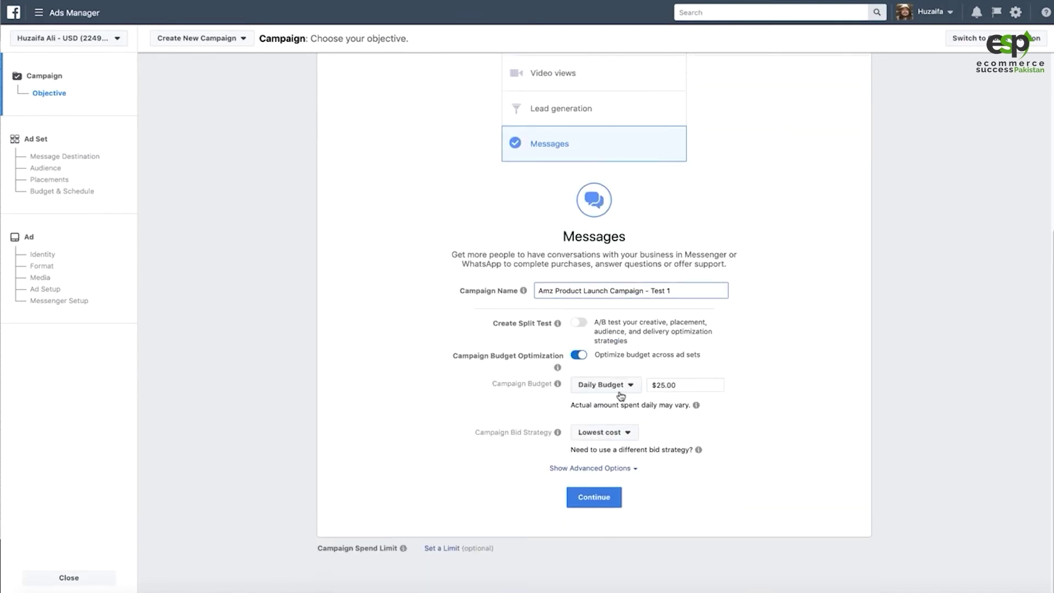
click(649, 371)
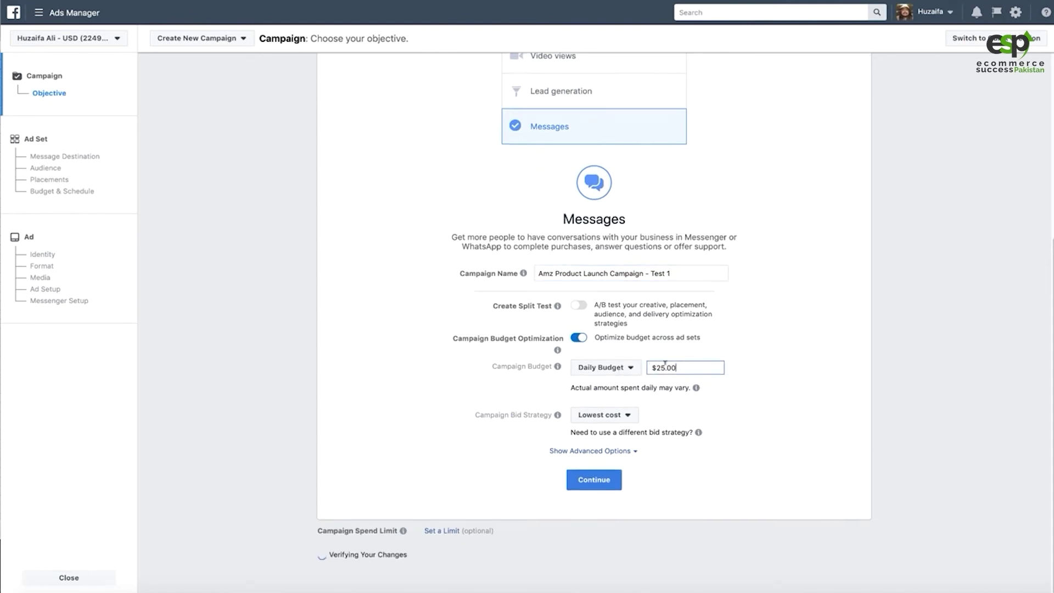
drag(649, 372, 718, 363)
text(10)
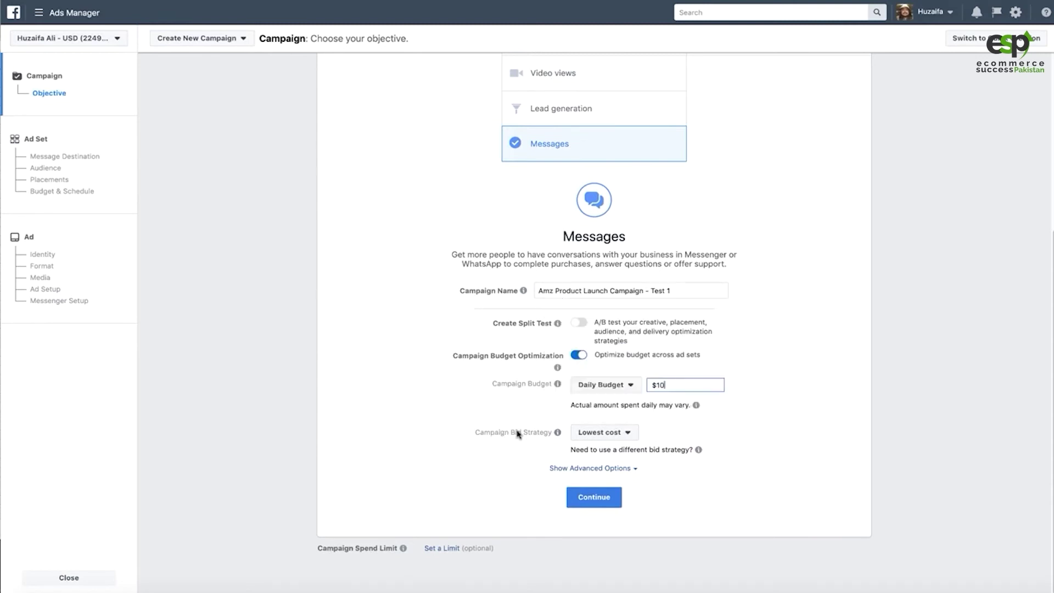
click(519, 436)
drag(535, 427, 602, 427)
click(624, 416)
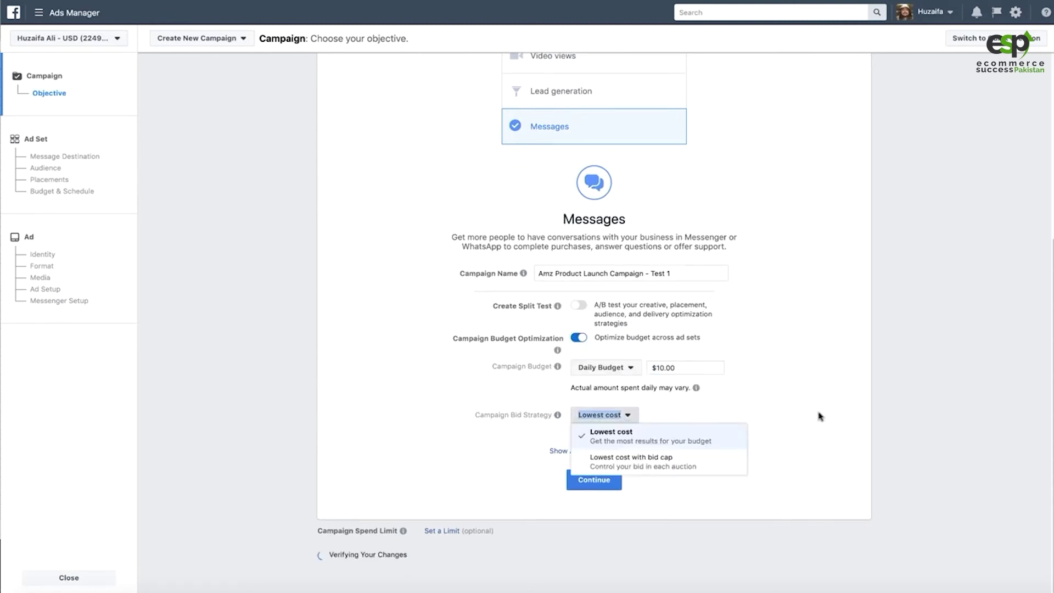
click(700, 436)
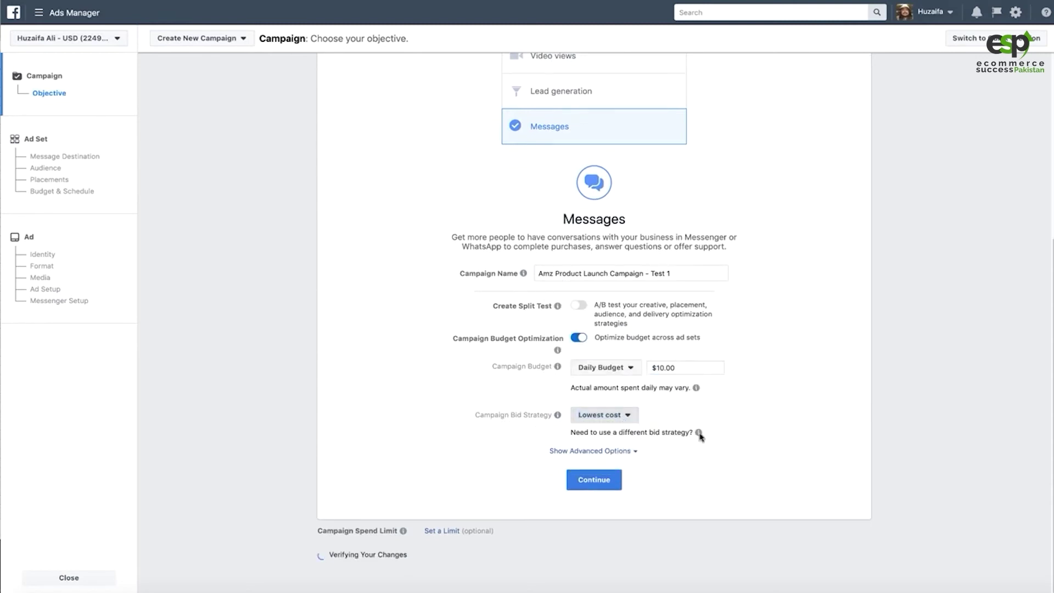
click(594, 480)
click(432, 59)
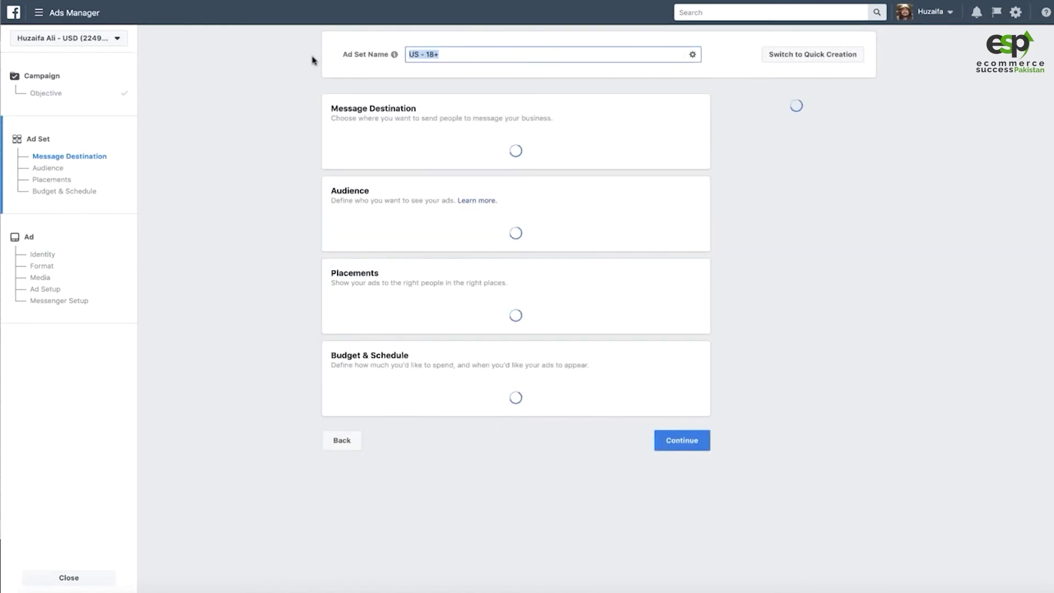
Name the ad set 'Campaign - Test 1' and keep Click to Messenger as destination
text(A)
key(BackSpace)
text(Campaign - Test 1)
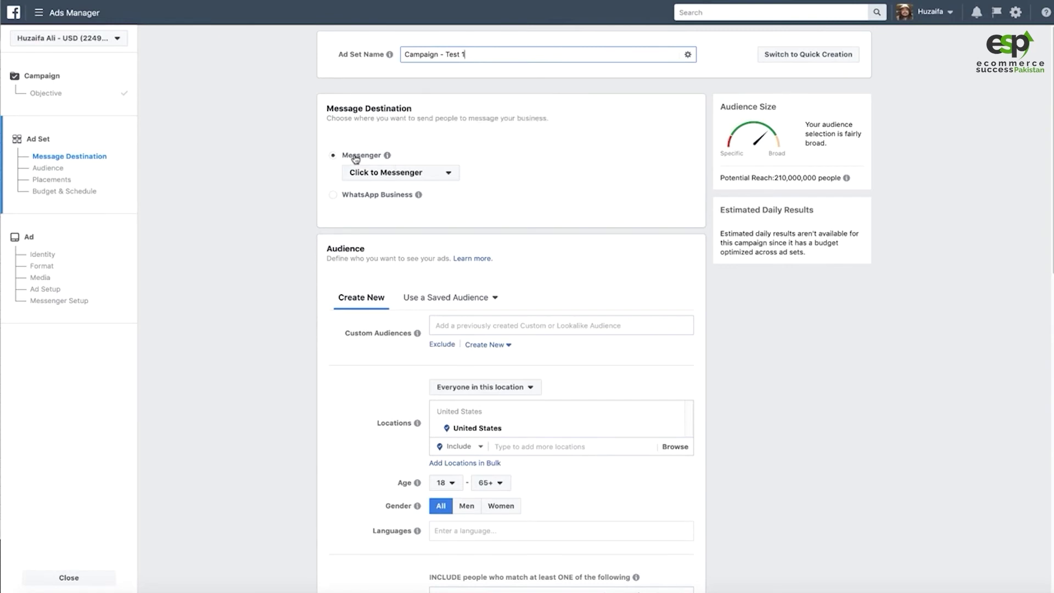
click(416, 176)
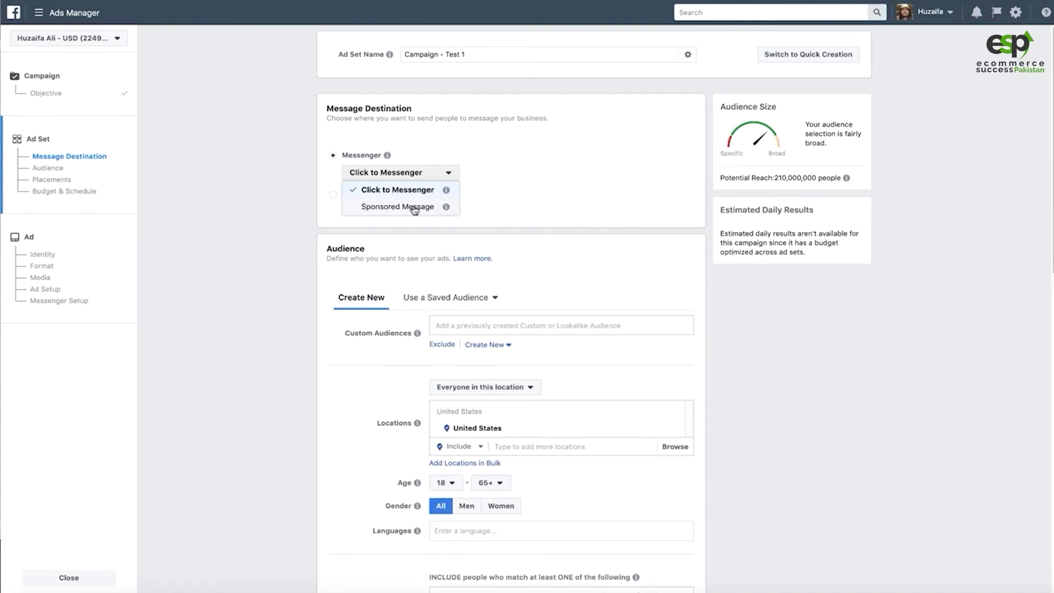
click(237, 211)
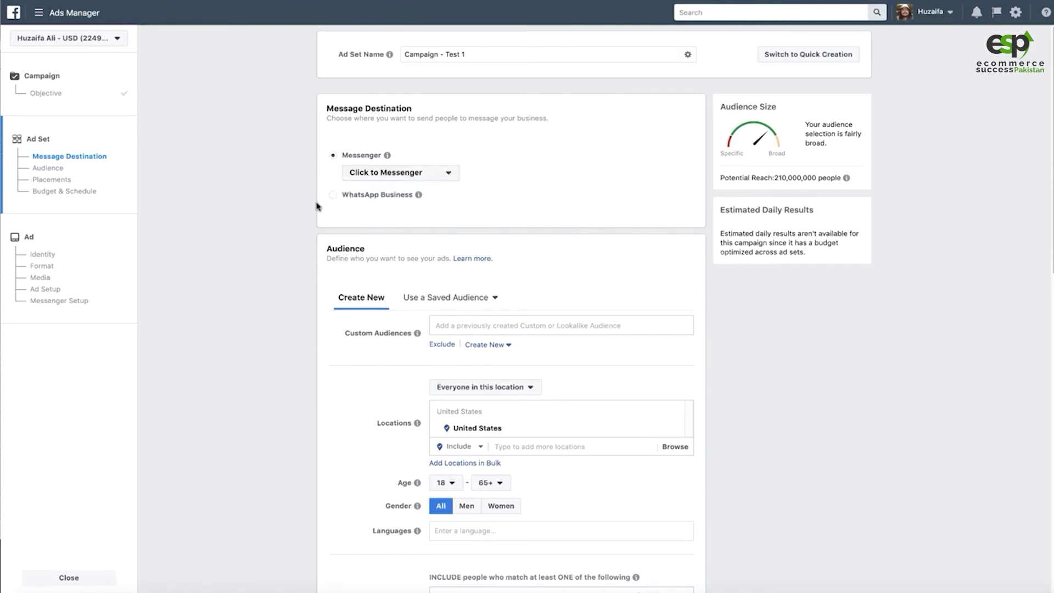
Switch to manual placements, unchecking Facebook Marketplace and all Instagram placements
click(377, 172)
click(258, 222)
scroll(316, 209, down, 4)
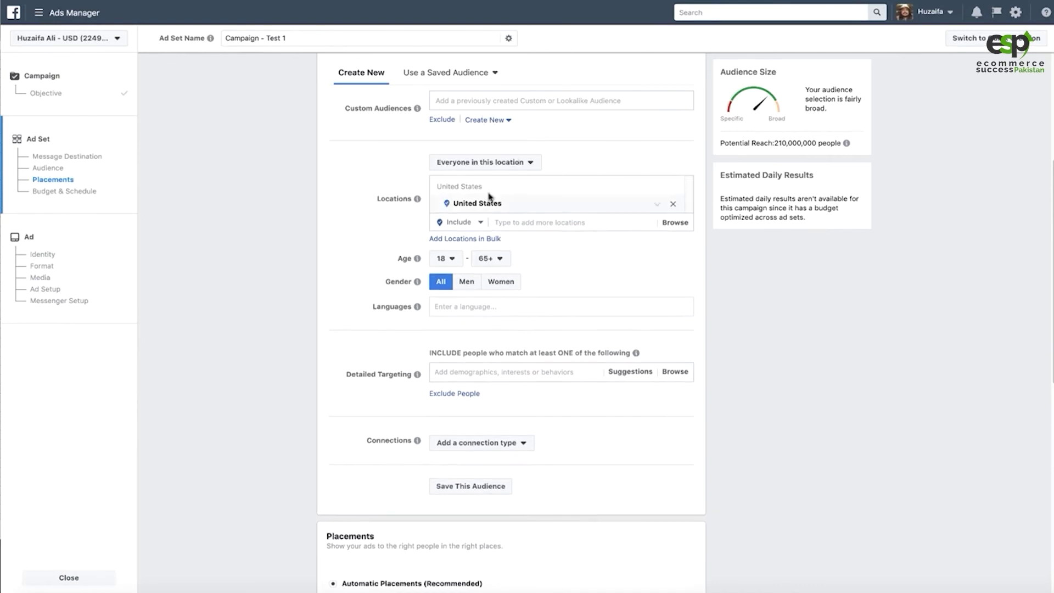
scroll(357, 275, down, 10)
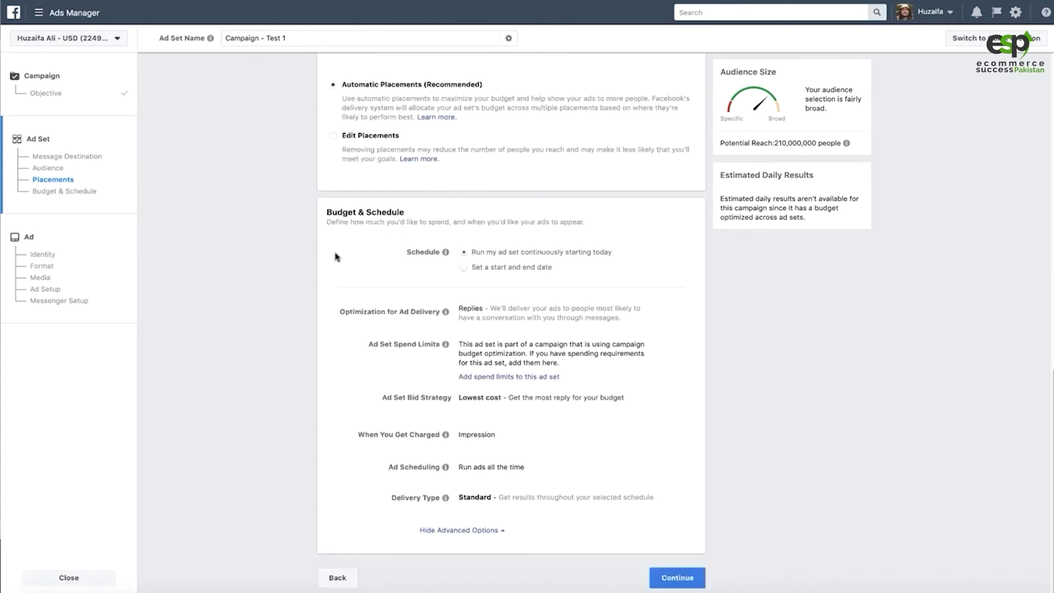
scroll(228, 219, up, 3)
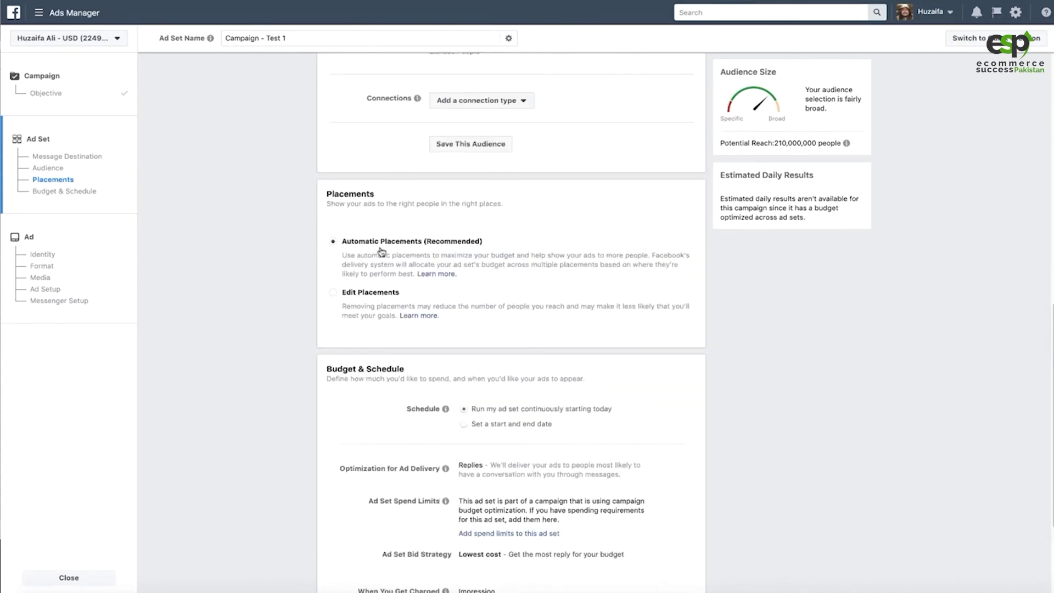
click(379, 313)
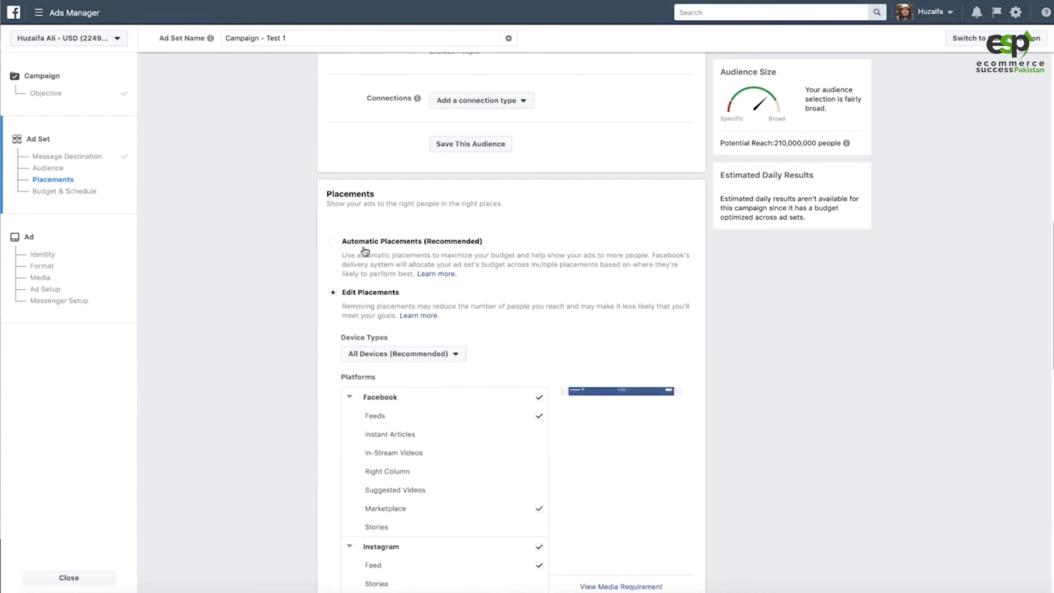
scroll(229, 236, down, 4)
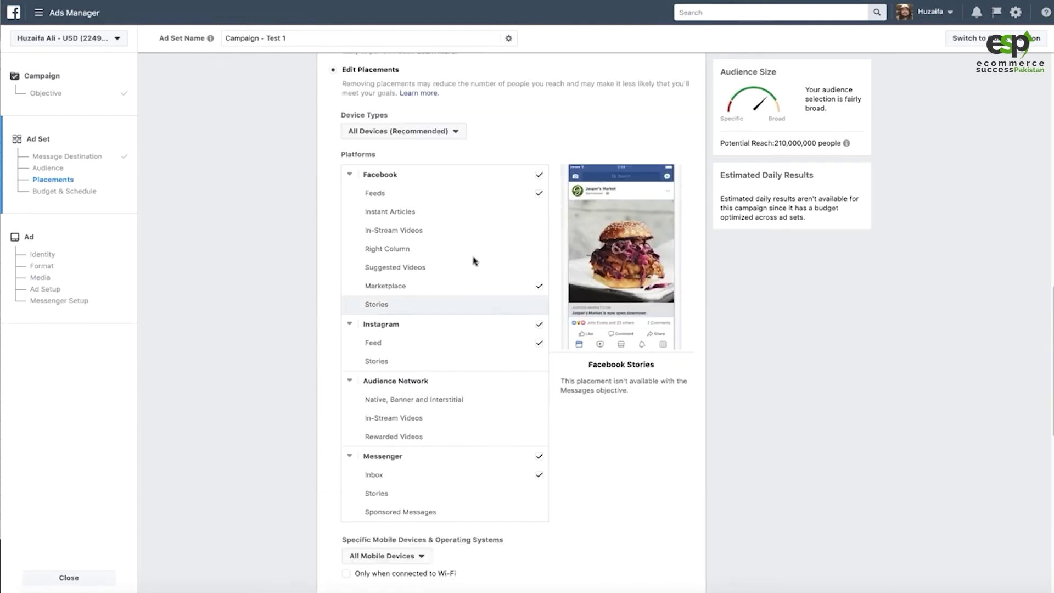
click(541, 291)
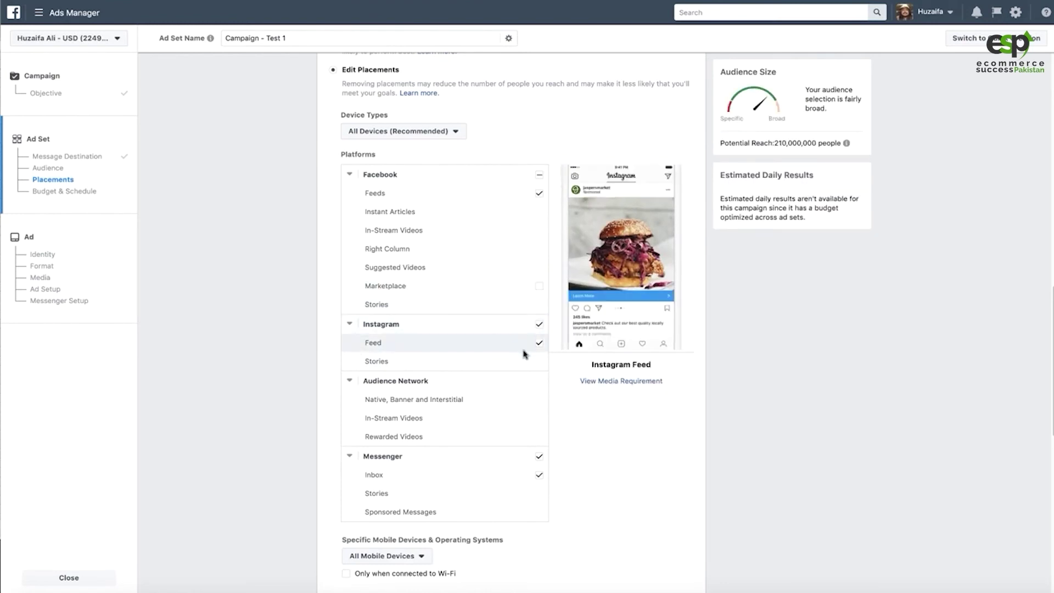
click(541, 325)
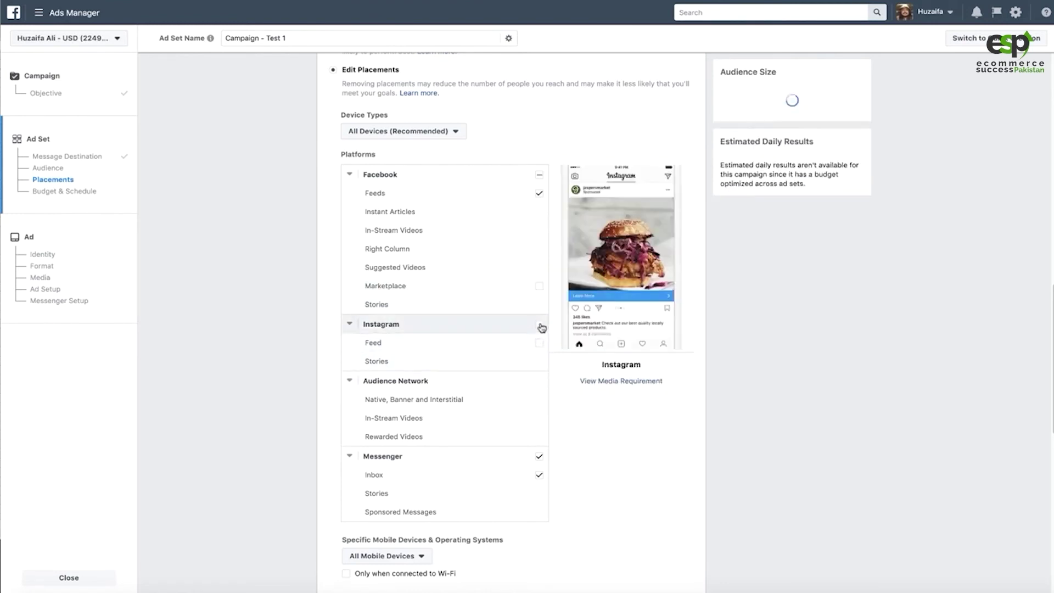
Scroll past Budget & Schedule and continue to the ad step
scroll(540, 434, down, 1)
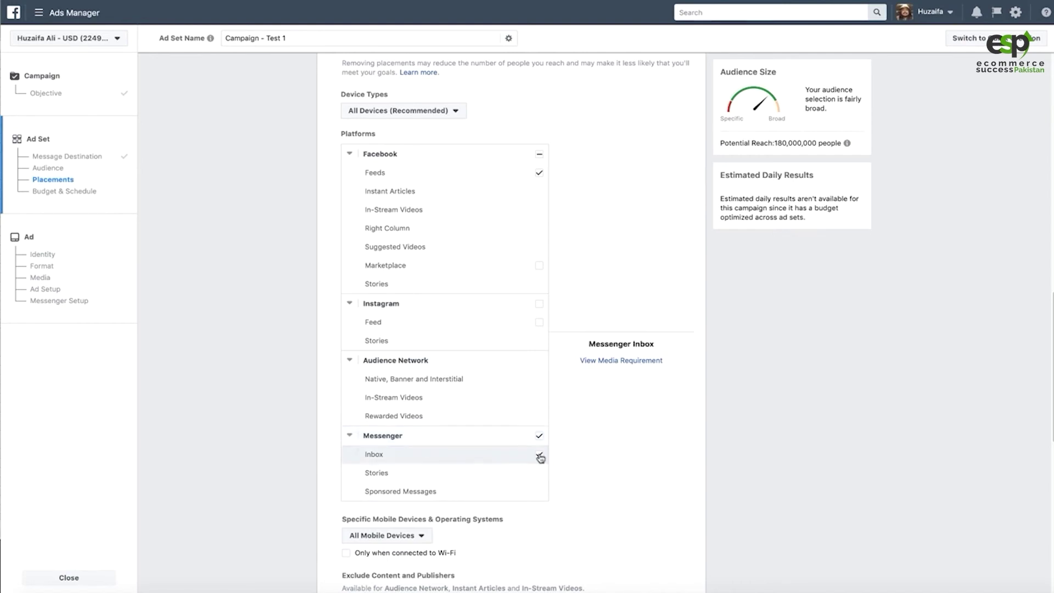
scroll(255, 324, down, 4)
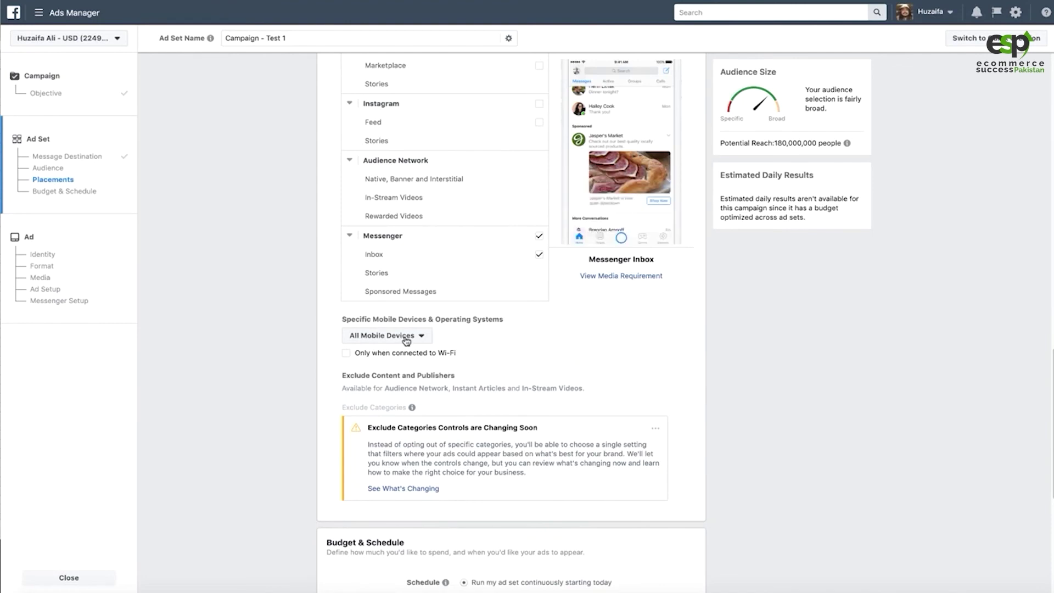
scroll(422, 345, down, 5)
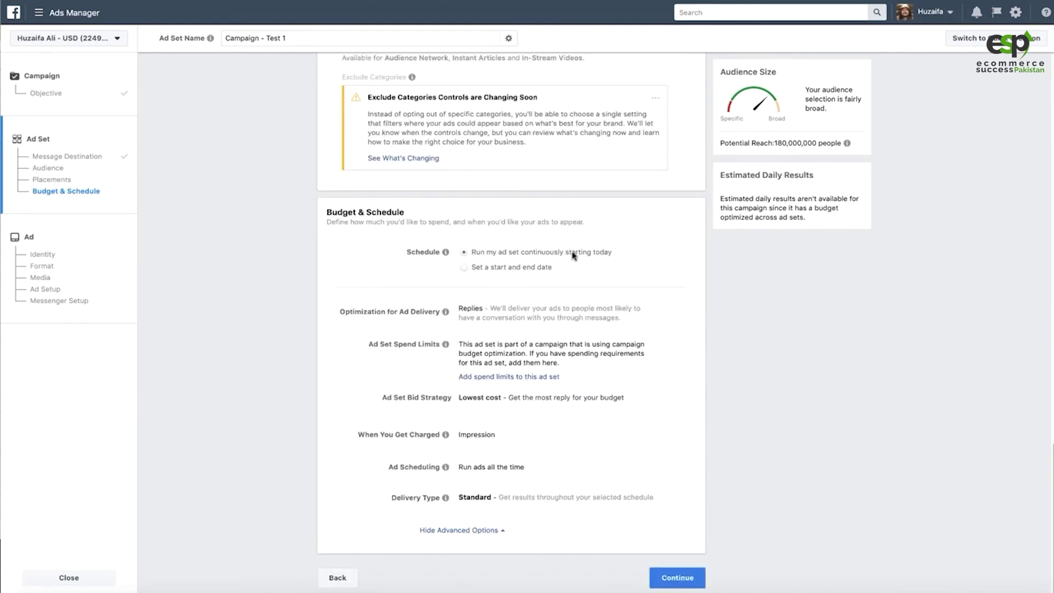
click(681, 572)
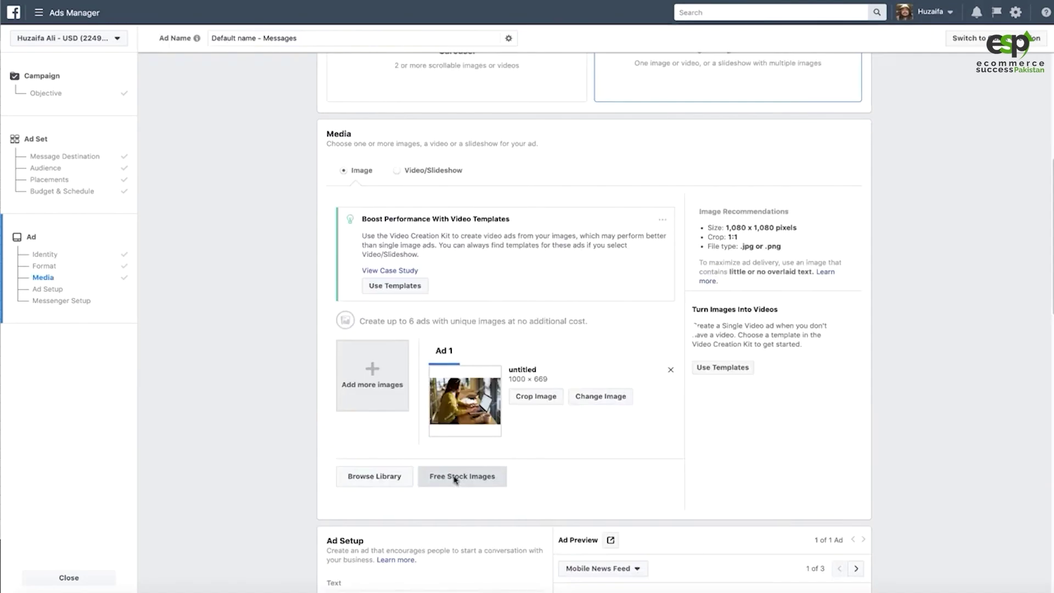
Attach the hand-writing photo from Free Stock Images to the ad's Media
click(459, 475)
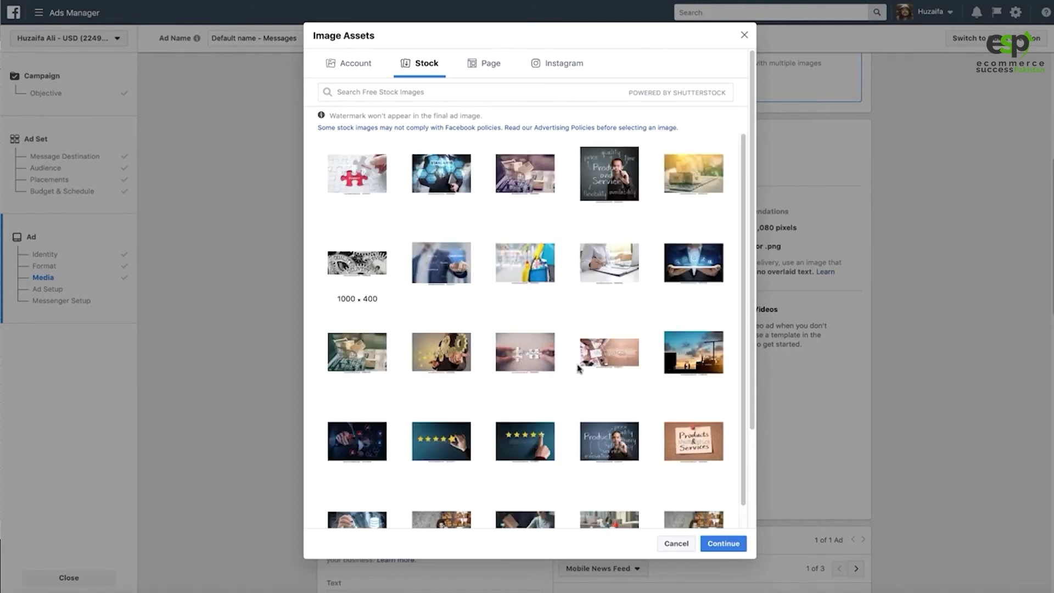
click(610, 270)
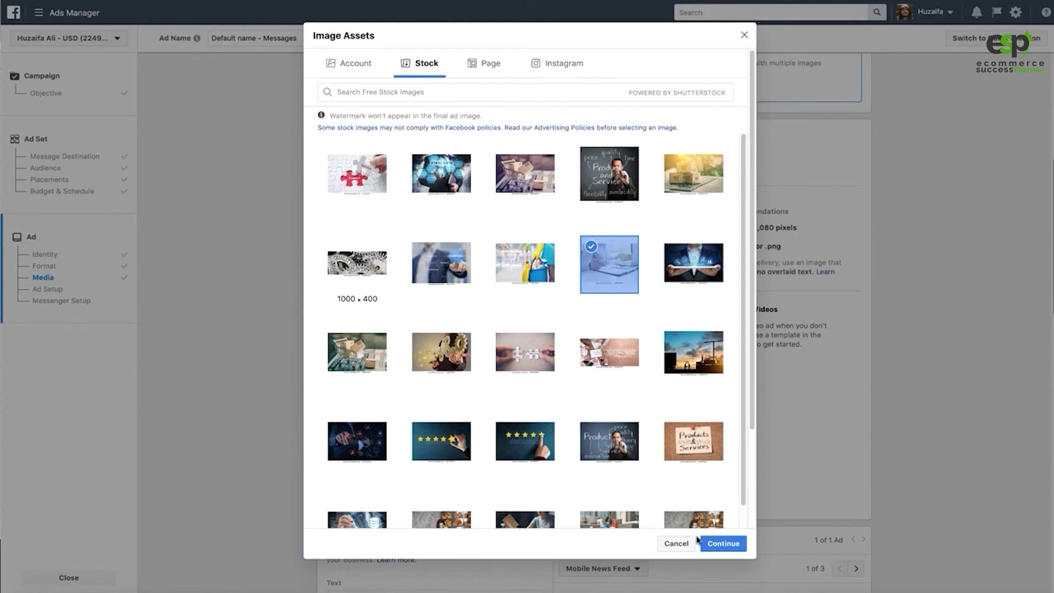
click(723, 543)
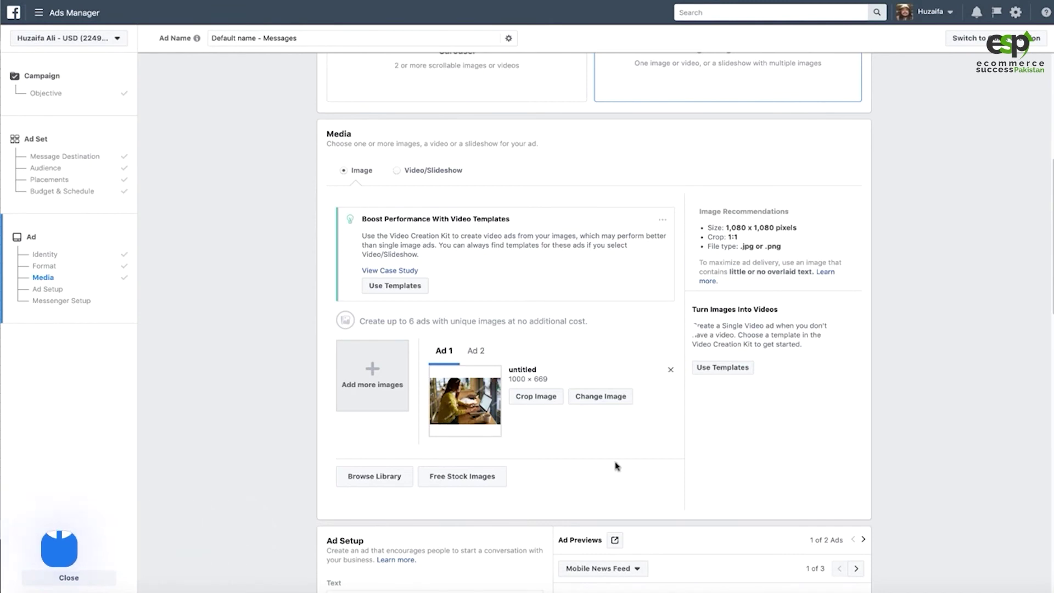
Preview Ad 2 with the hand-writing photo and place the cursor in the ad's Text field
click(473, 356)
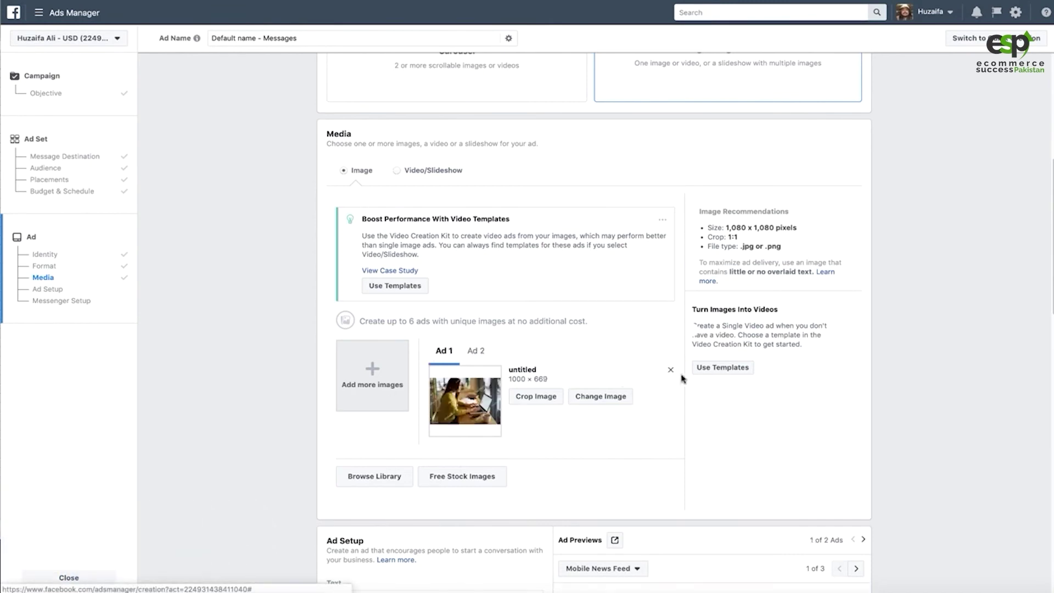
click(476, 352)
scroll(669, 286, down, 5)
scroll(760, 318, down, 2)
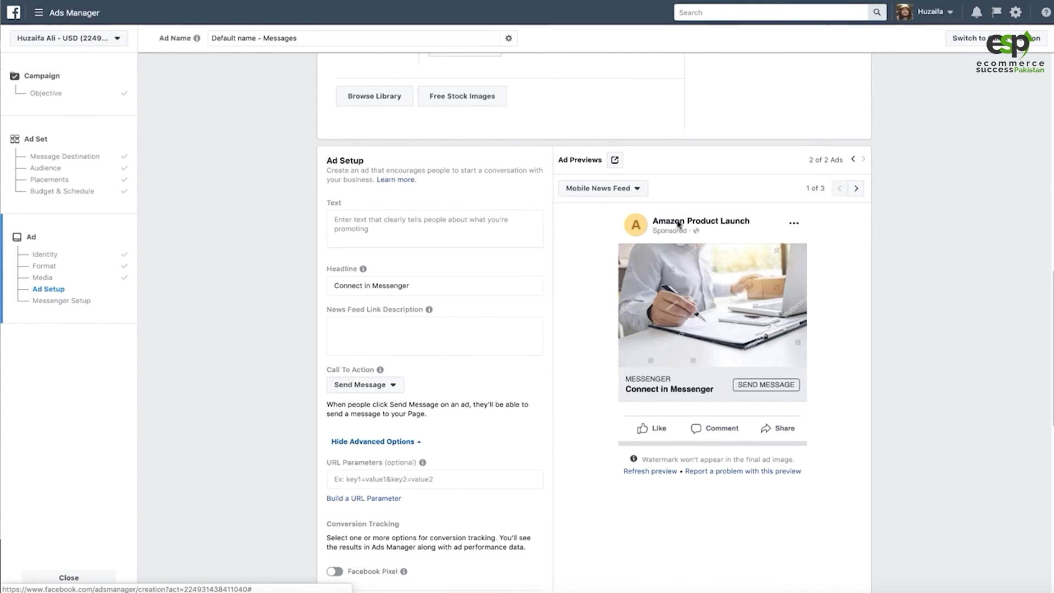
scroll(256, 153, up, 5)
scroll(256, 153, up, 8)
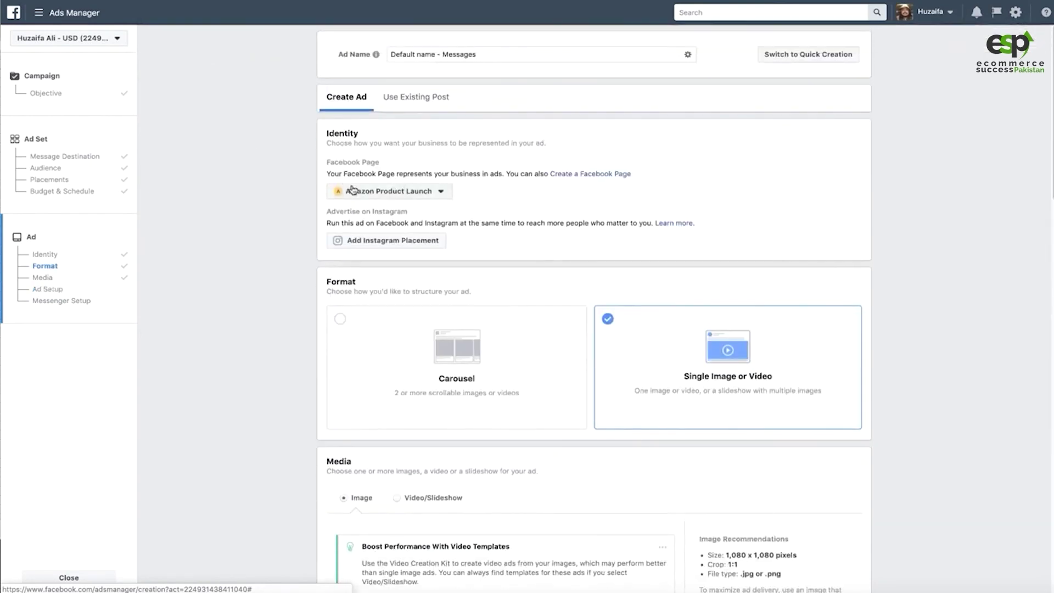
drag(368, 173, 450, 173)
click(286, 200)
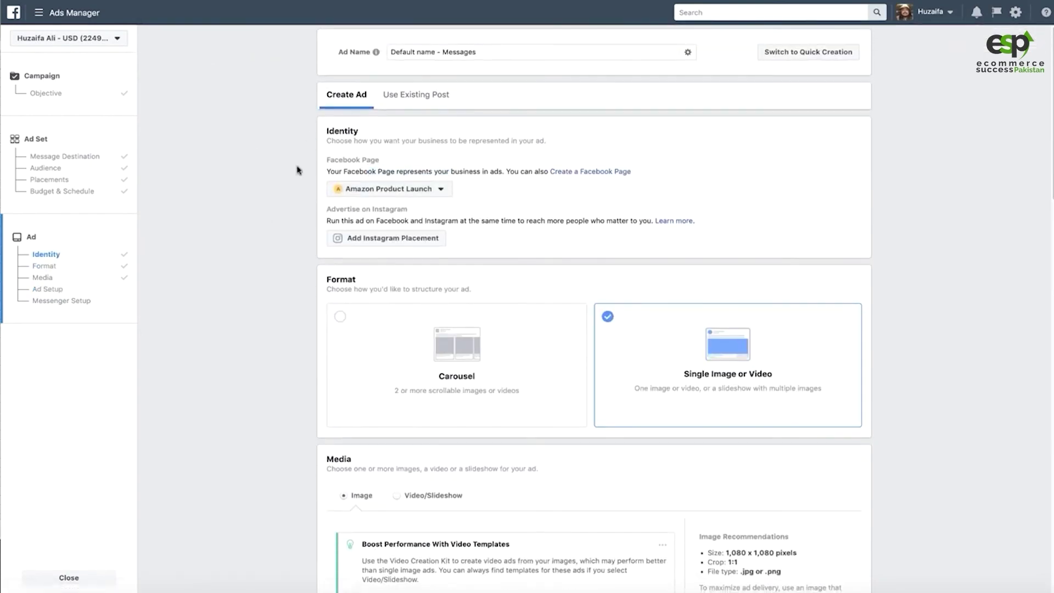
scroll(273, 191, down, 2)
scroll(290, 159, up, 3)
scroll(280, 164, down, 11)
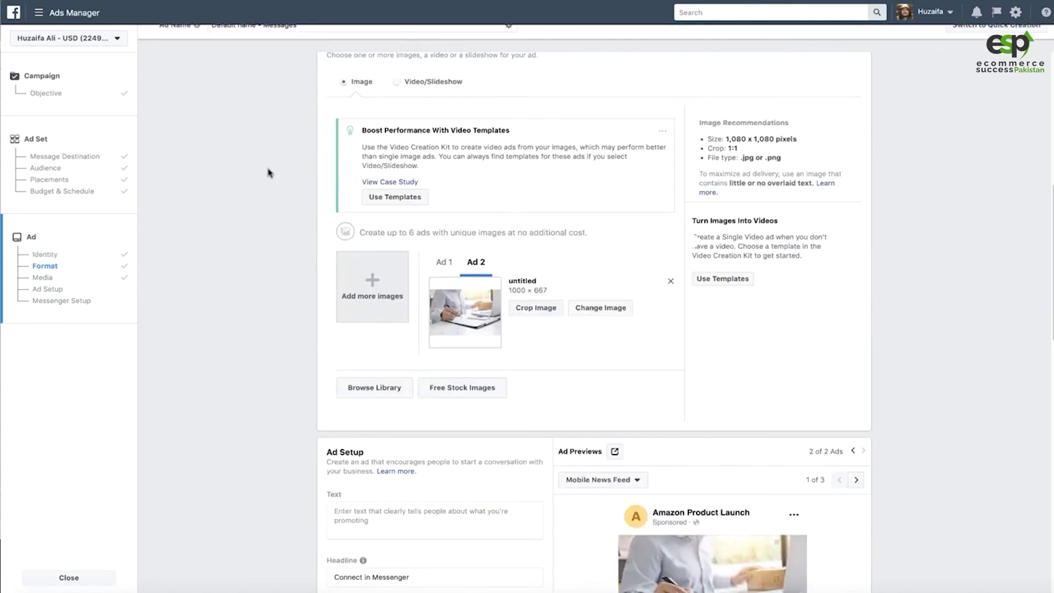
scroll(271, 173, down, 1)
click(329, 255)
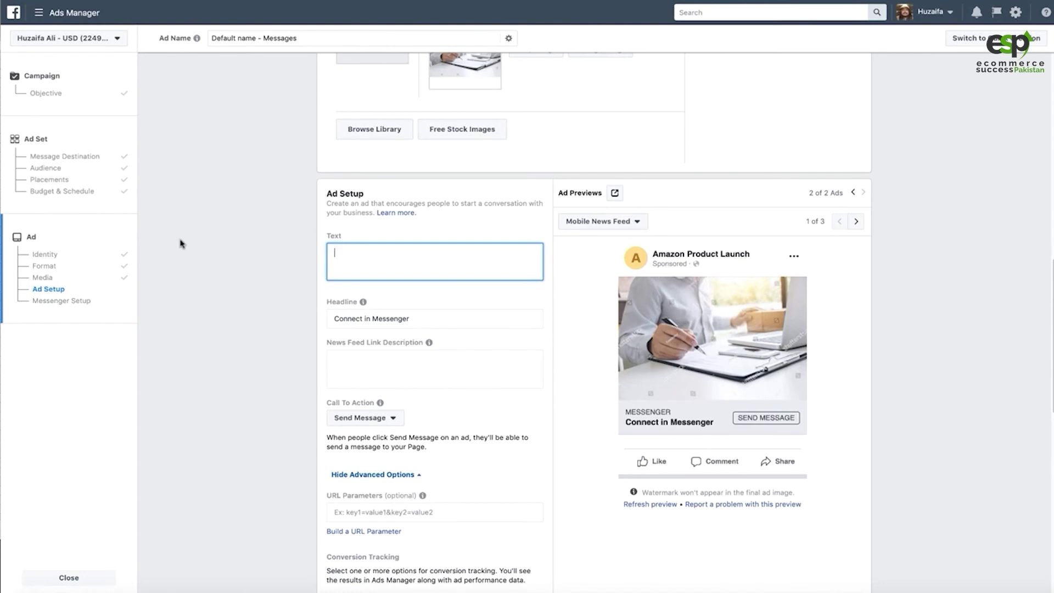
Enter the primary text: 'As part of our Amazon Launch Campaign, we are giving away 50 units of this' Griddle
text(As part of our)
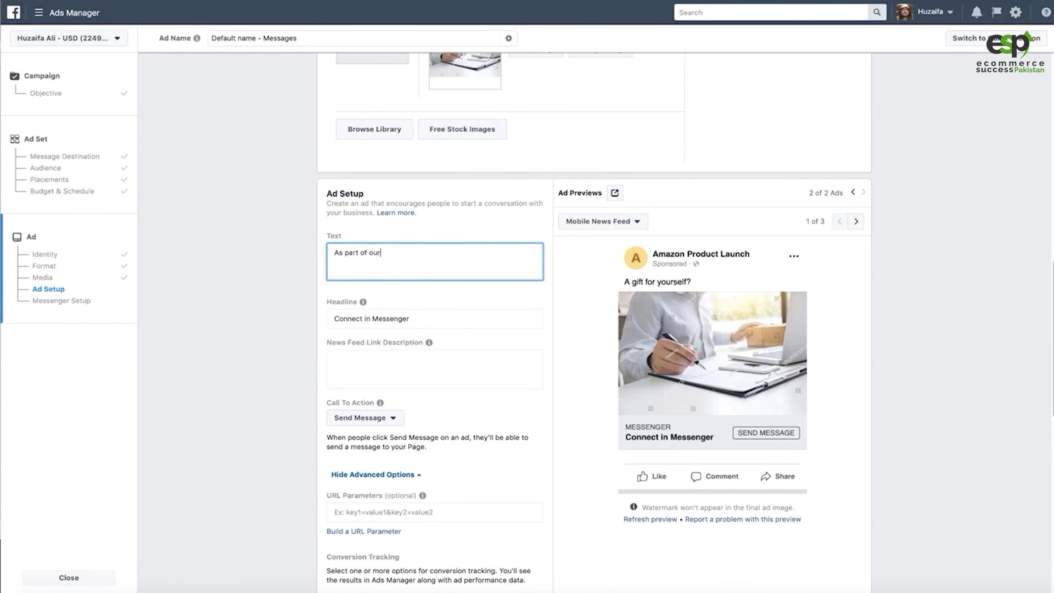
text( Amazon)
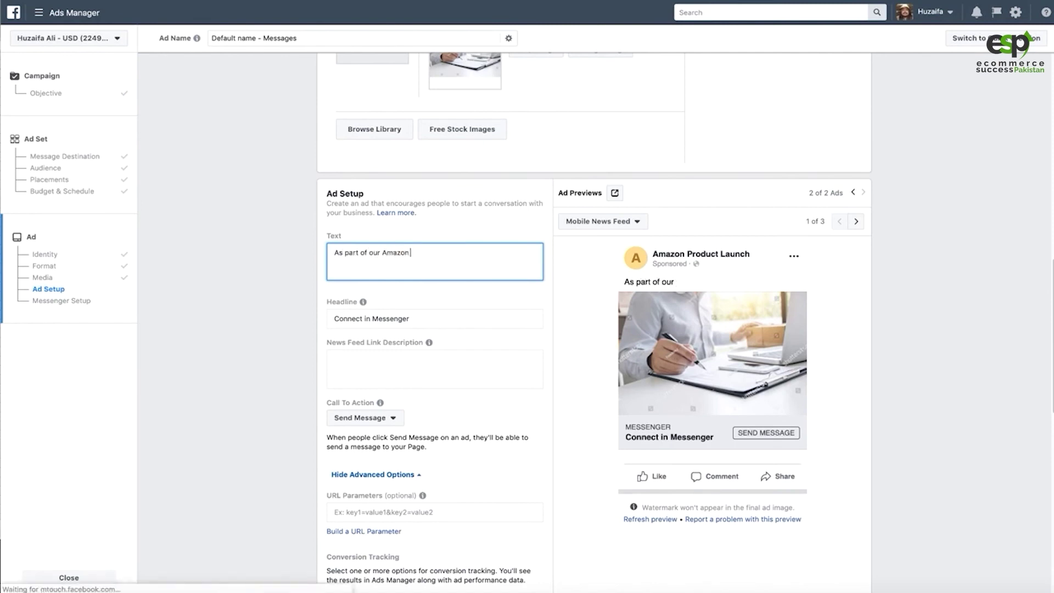
key(BackSpace)
key(BackSpace)
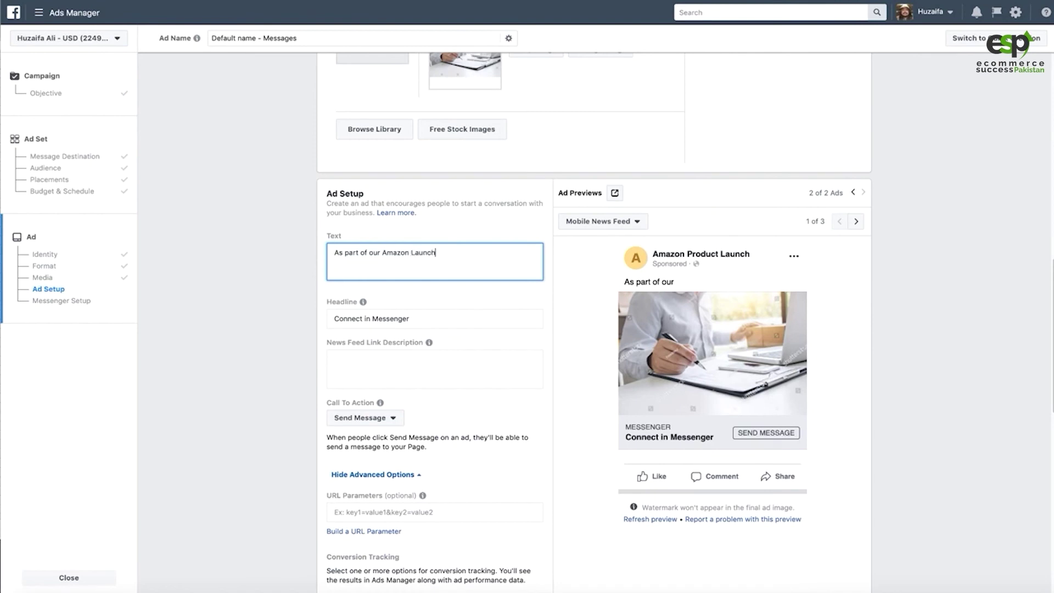
text(Launch Campaign, we are offering)
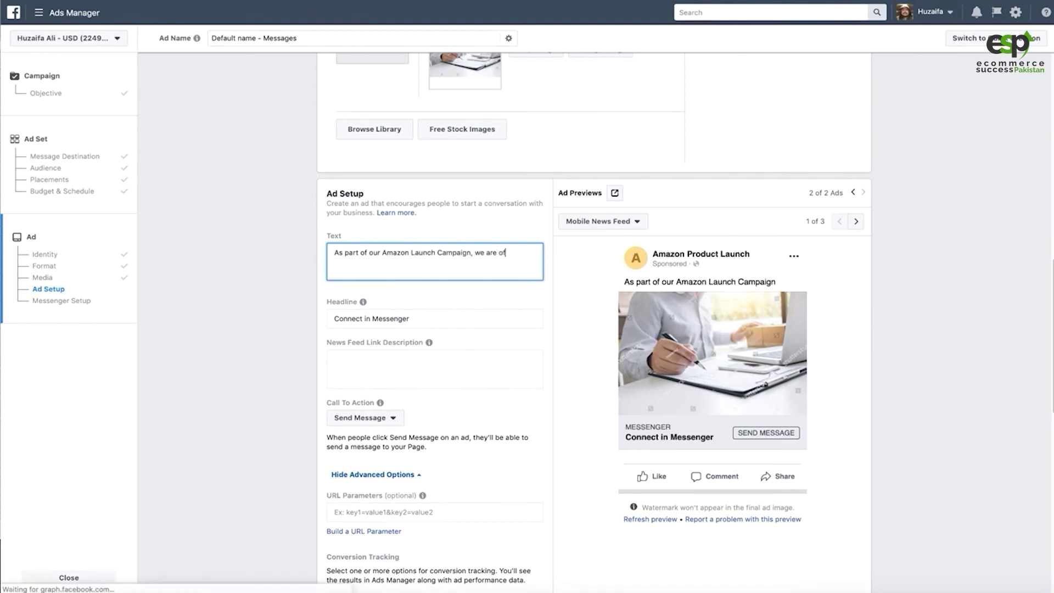
key(BackSpace)
key(BackSpace)
key(BackSpace)
key(BackSpace)
key(BackSpace)
key(BackSpace)
key(BackSpace)
key(BackSpace)
text(gi)
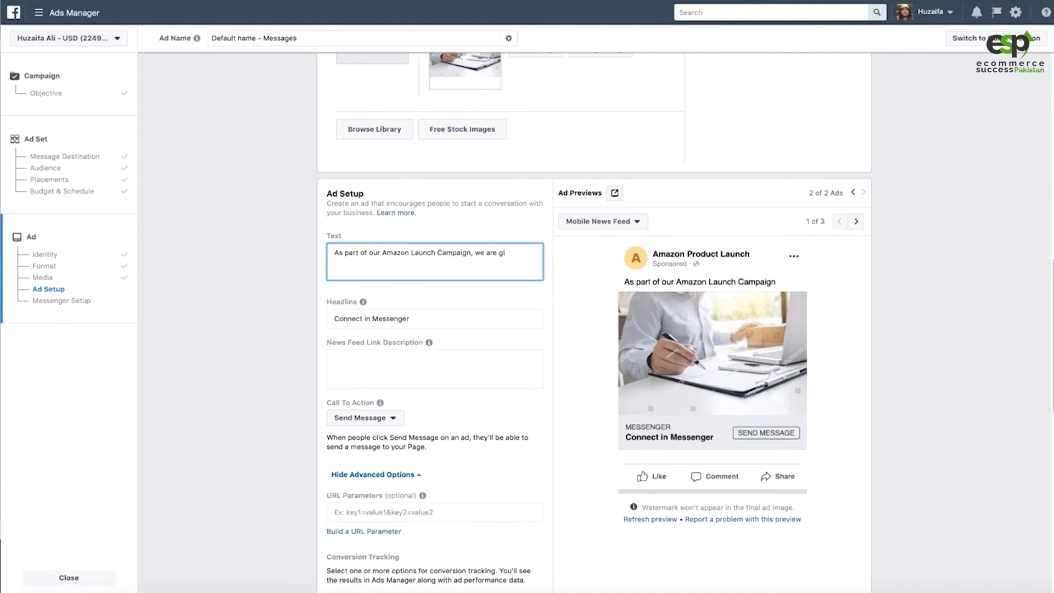
text(vein)
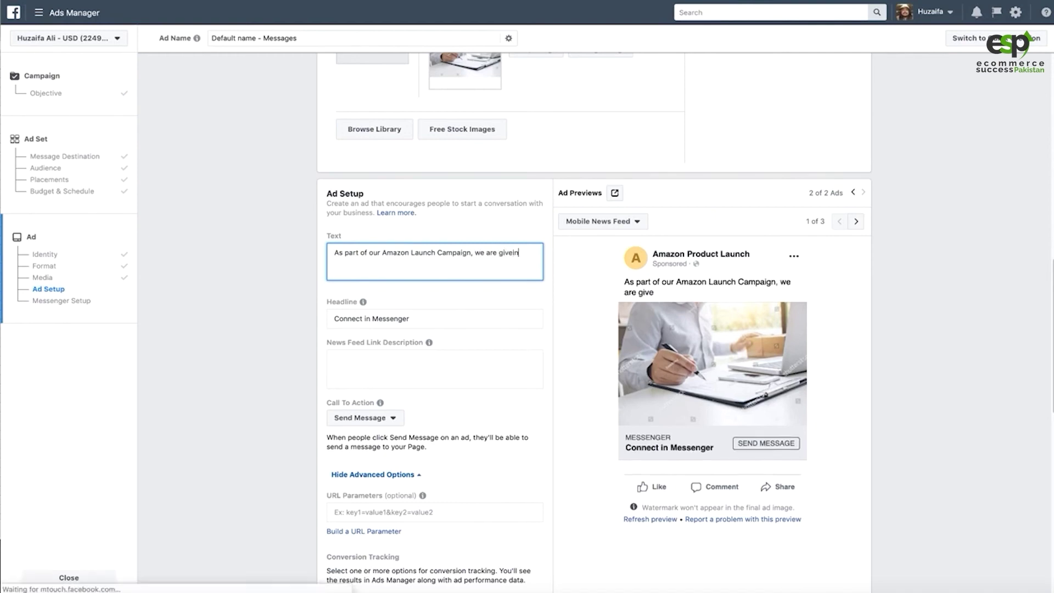
key(BackSpace)
key(BackSpace)
key(BackSpace)
text(ing away 50)
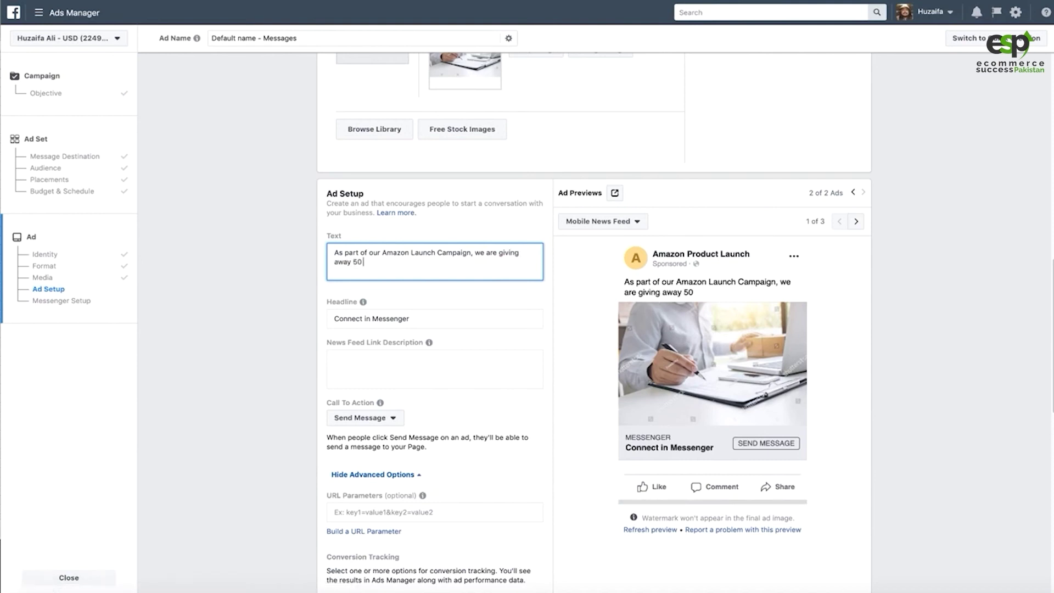
text( units of)
text( Grid)
key(BackSpace)
key(BackSpace)
key(BackSpace)
key(BackSpace)
text(this)
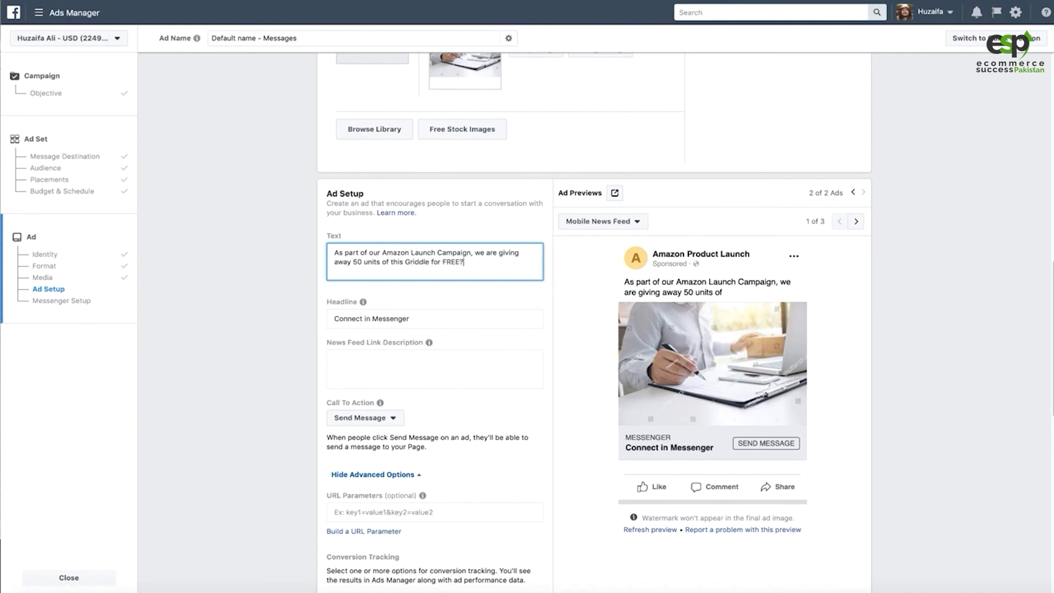
click(193, 251)
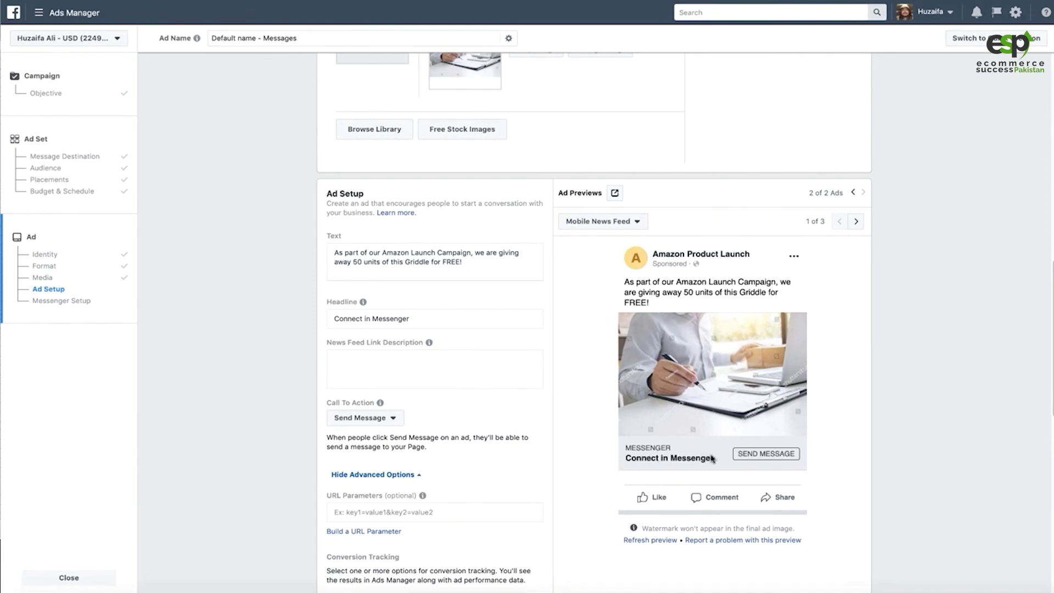
scroll(331, 359, down, 1)
Replace the 'Connect in Messenger' headline with 'Order in Messenger Now!'
scroll(331, 360, down, 3)
click(438, 264)
click(387, 216)
key(ctrl+a)
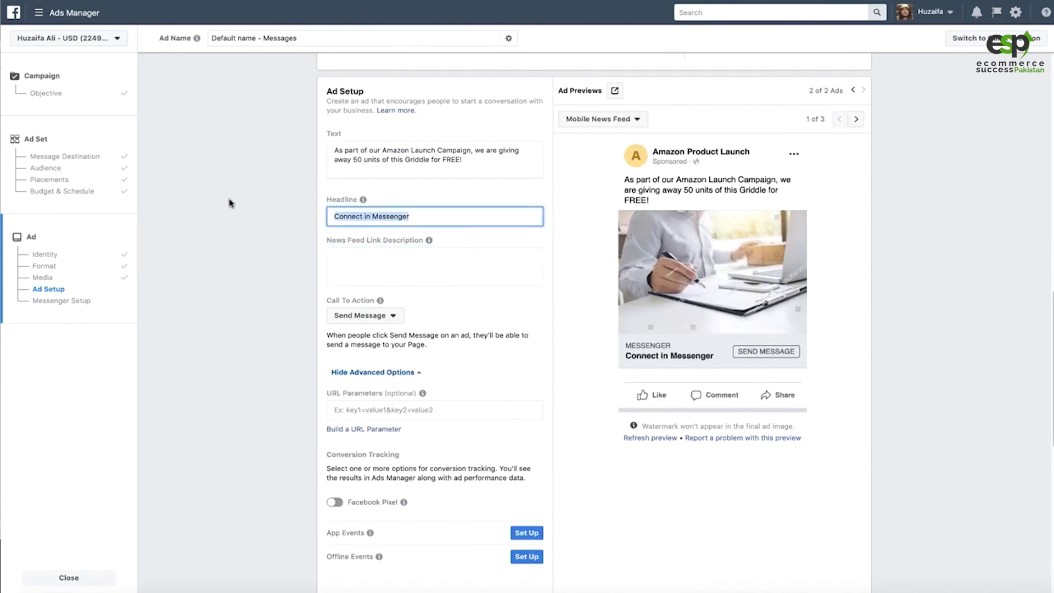
text(Orde)
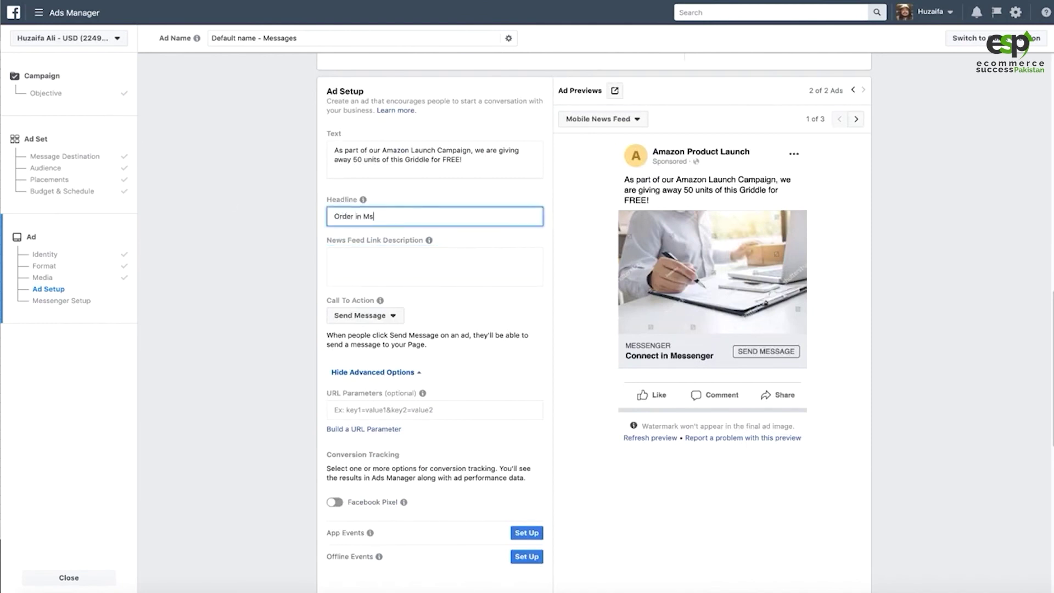
text(r in Messanger Now!)
click(200, 228)
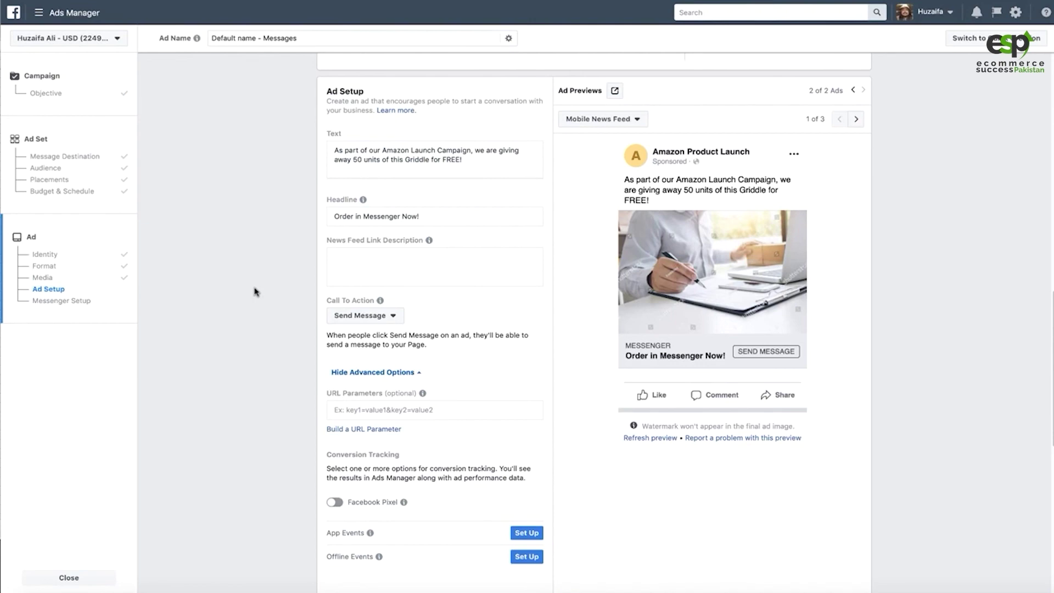
Scroll down to Messenger Setup, leaving 'Use your bot's Get Started screen' selected
scroll(254, 291, down, 5)
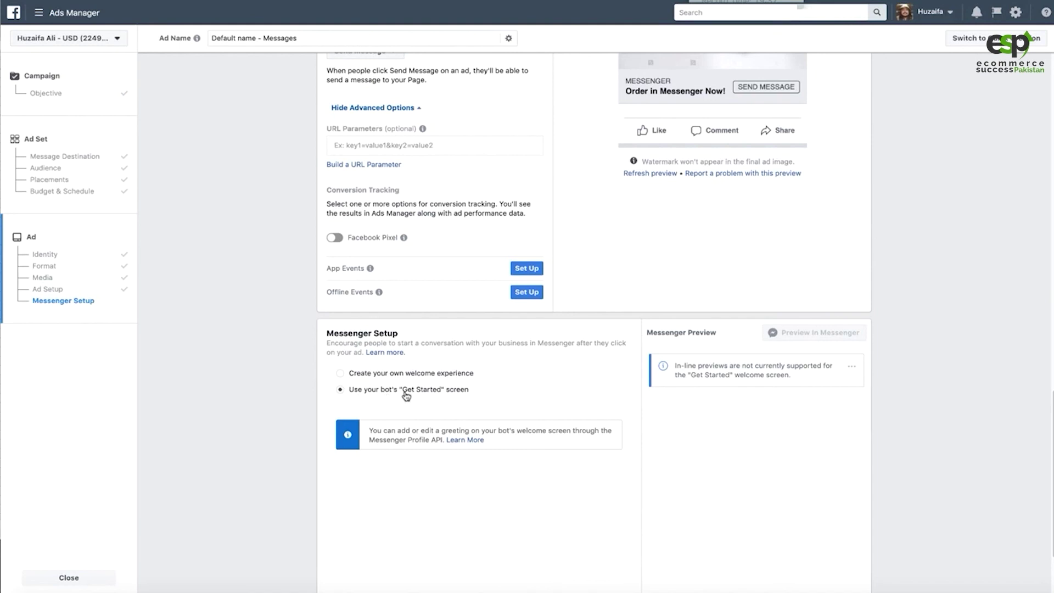
scroll(254, 336, down, 2)
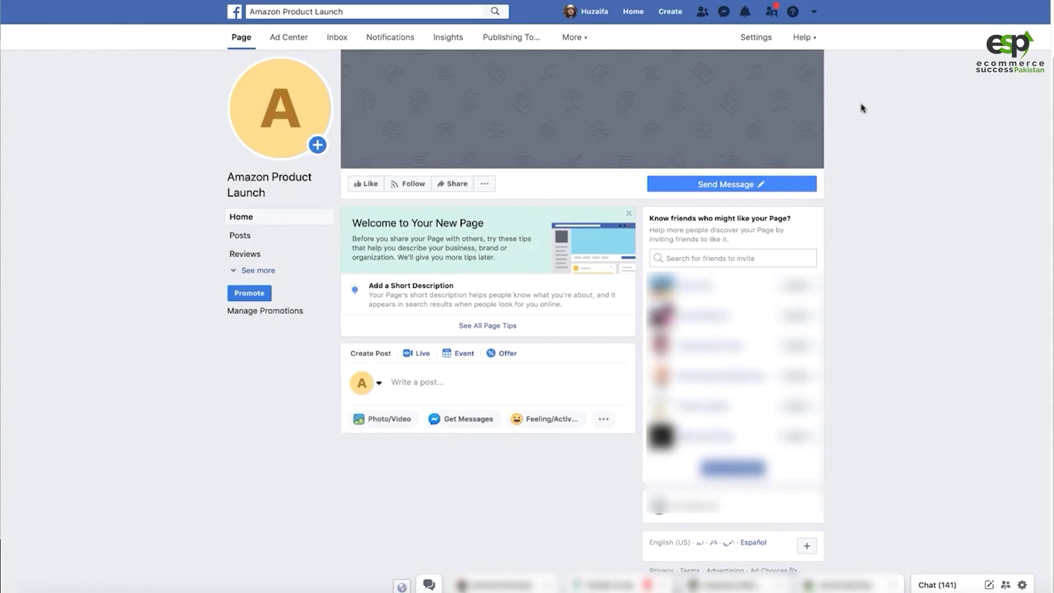
Bring up the Send Message button options on the Amazon Product Launch page
mouse_move(739, 184)
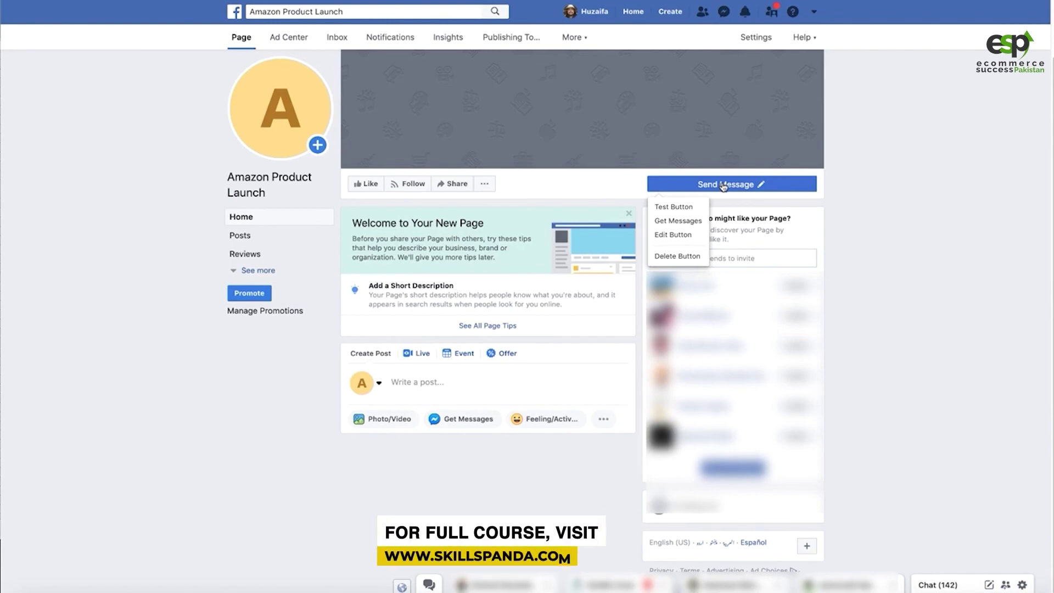
Make the page button Send Message leading to Messenger, then test it in the chat
click(723, 185)
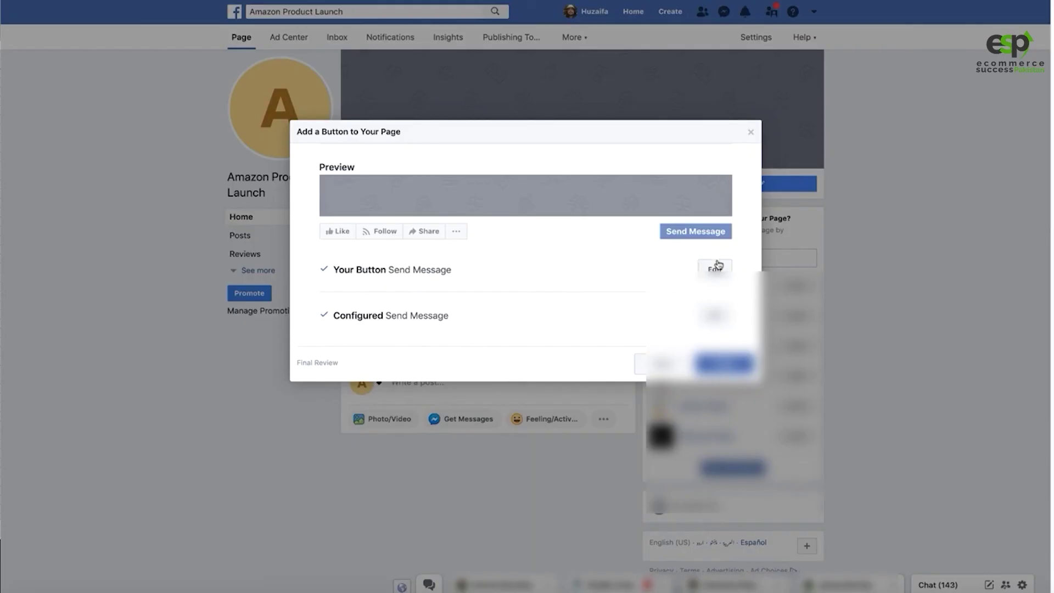
click(715, 268)
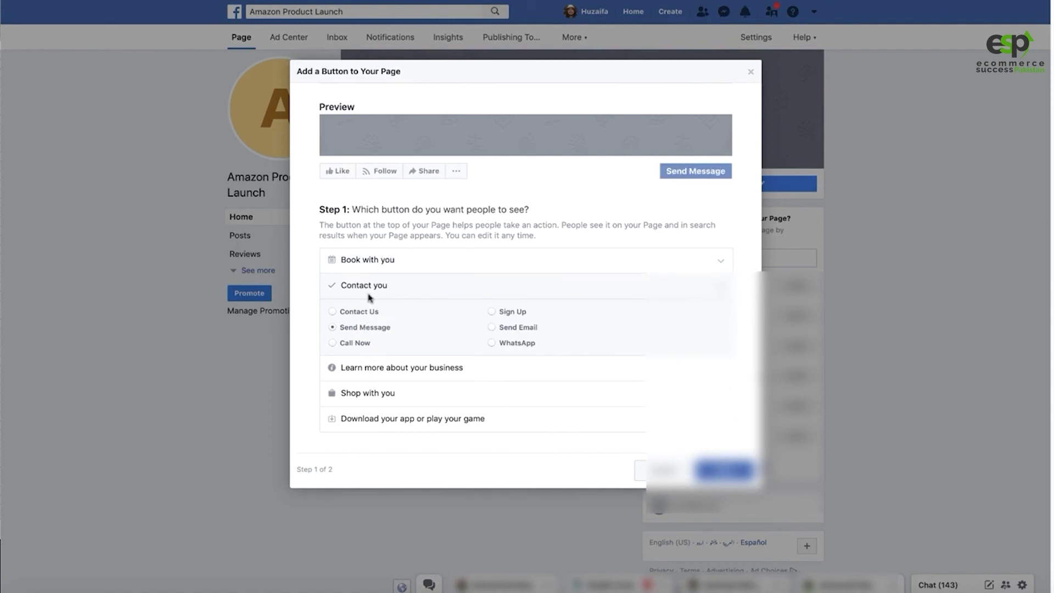
drag(344, 328, 386, 328)
click(728, 470)
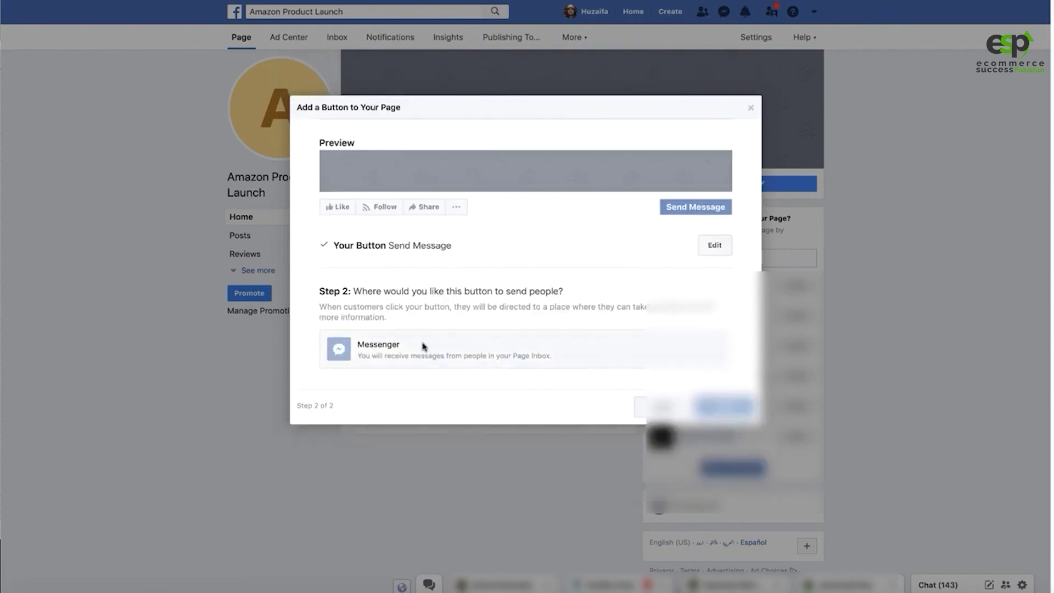
click(424, 346)
click(725, 364)
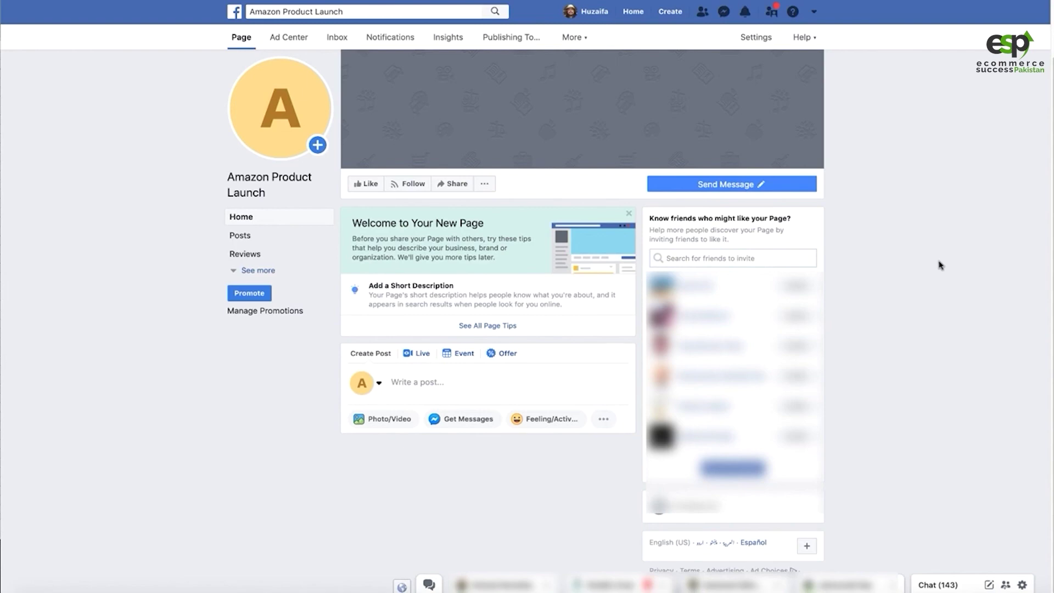
mouse_move(713, 191)
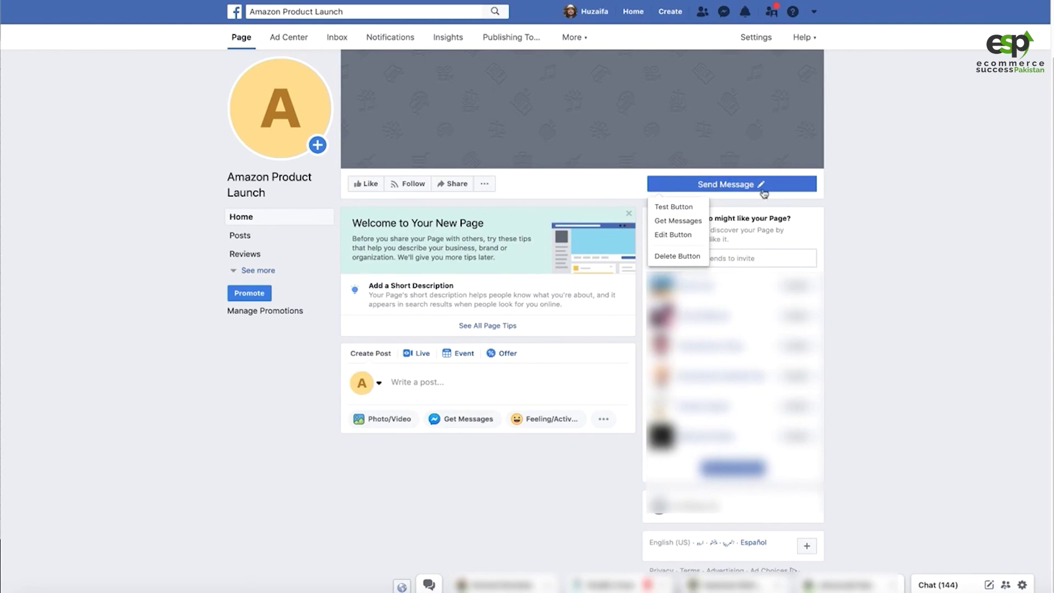
click(674, 207)
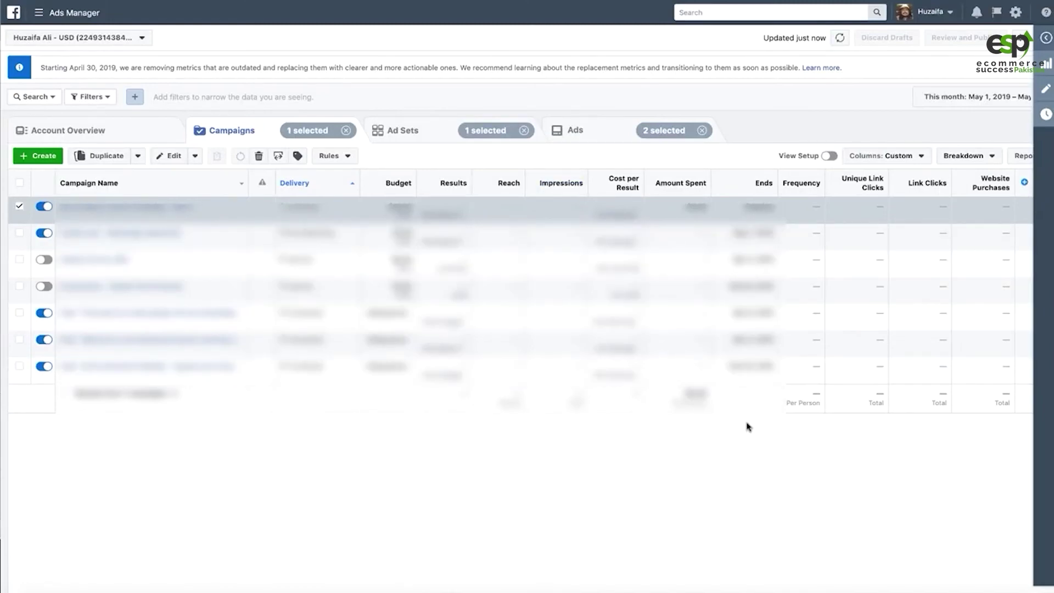
Switch off the first campaign in the Campaigns list
click(43, 208)
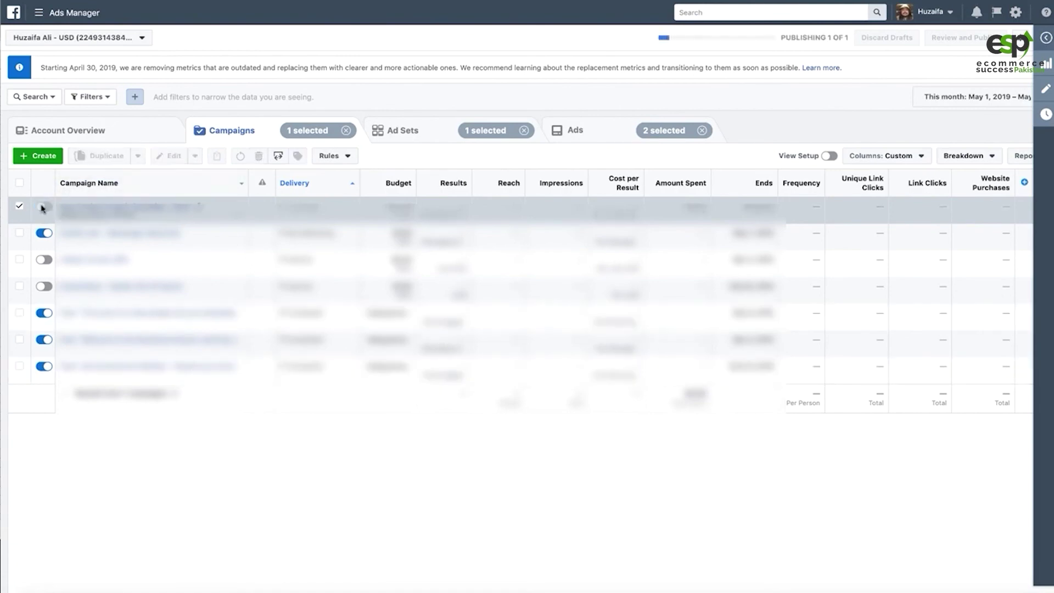